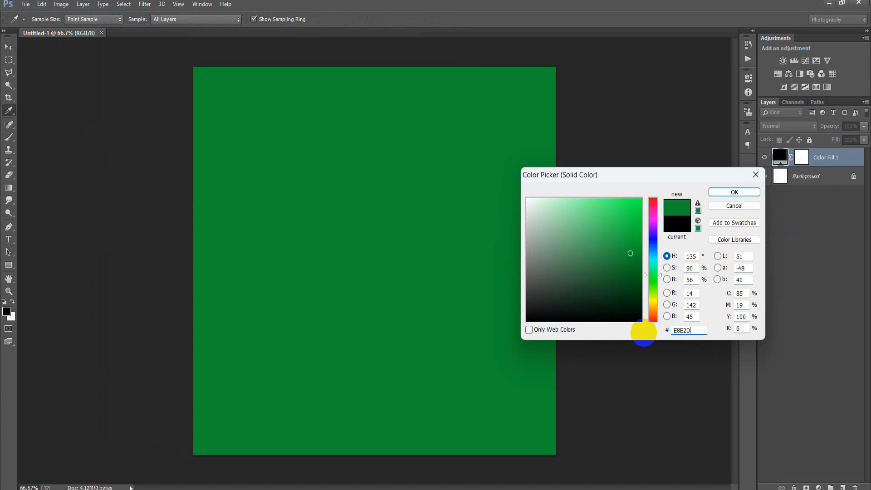
Set the solid color fill layer to #E8E2D0
click(724, 194)
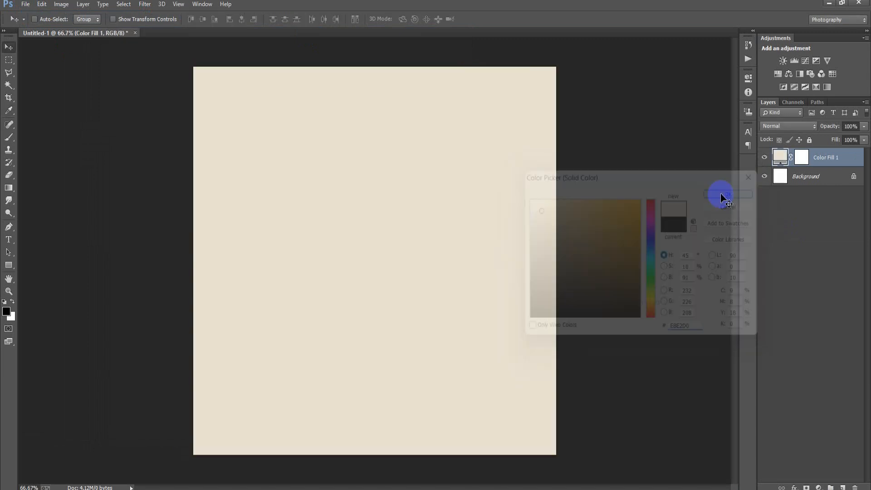
Place the black wave-pattern image (file ending in 0001) as a linked image over the cream fill and rasterize its layer
click(27, 5)
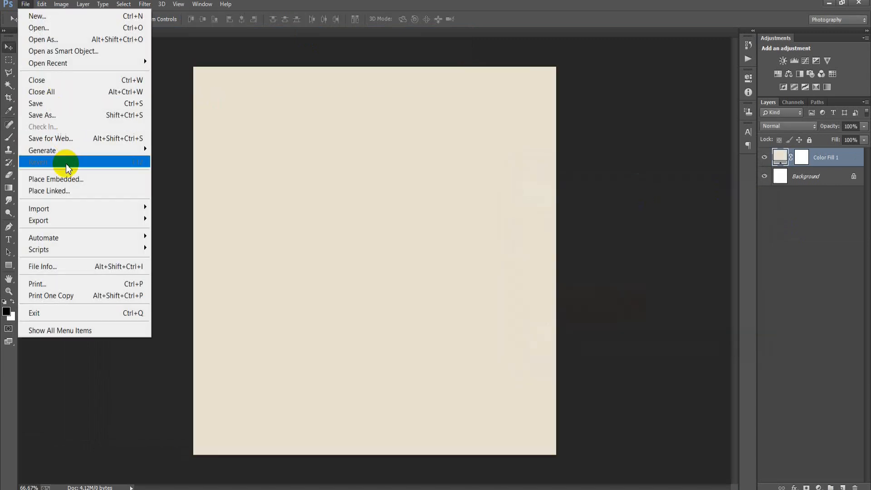
click(65, 189)
double_click(563, 119)
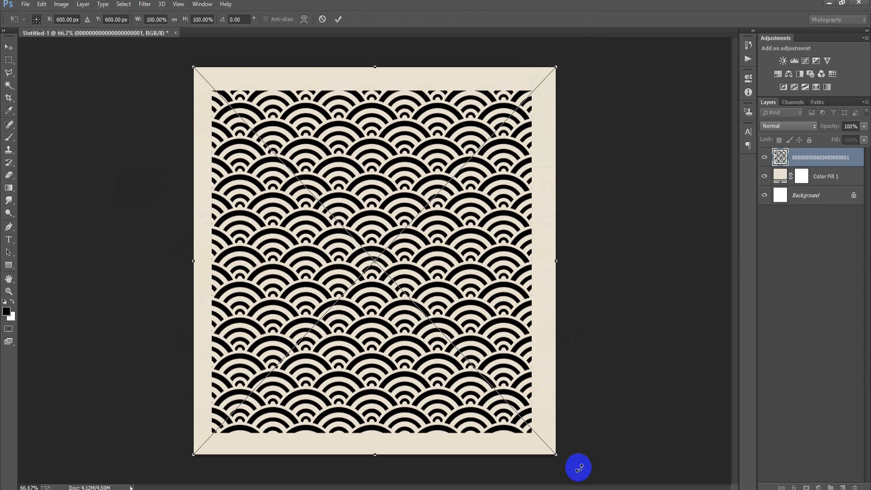
click(338, 19)
right_click(807, 158)
click(593, 218)
Add a Color Overlay of #E6DDC4 to the wave-pattern layer
double_click(856, 161)
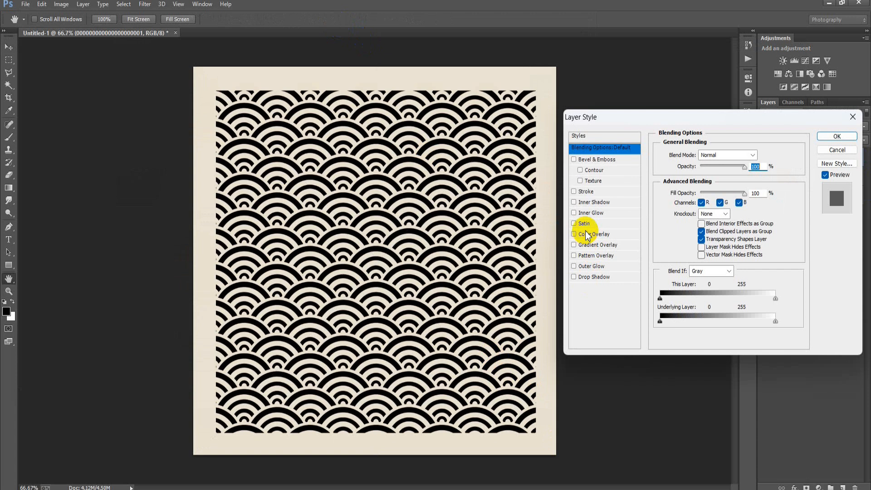
click(585, 233)
click(761, 155)
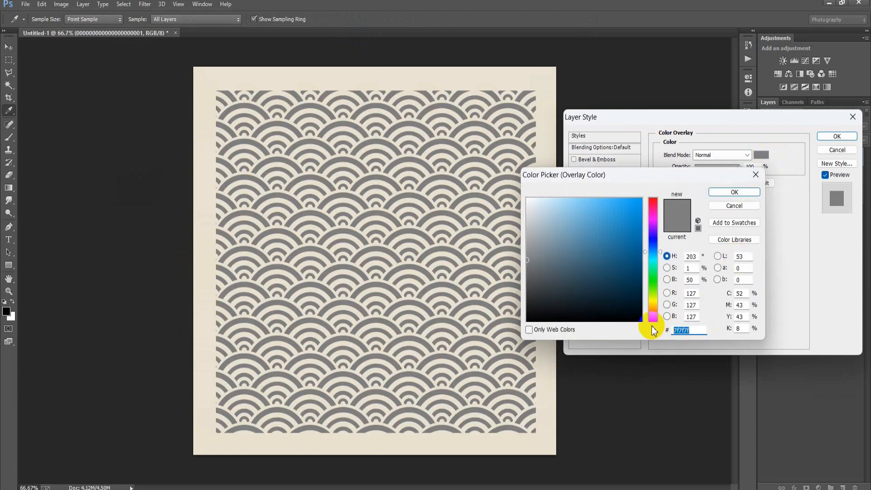
text(E6)
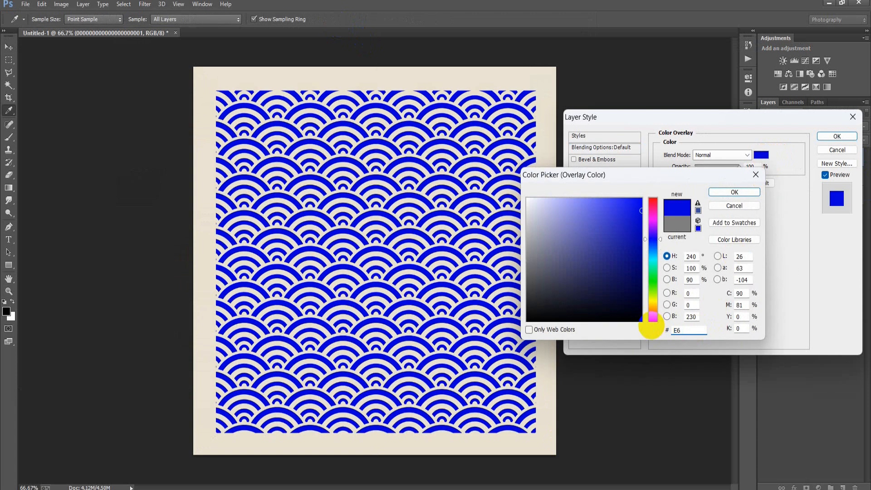
text(DDC4)
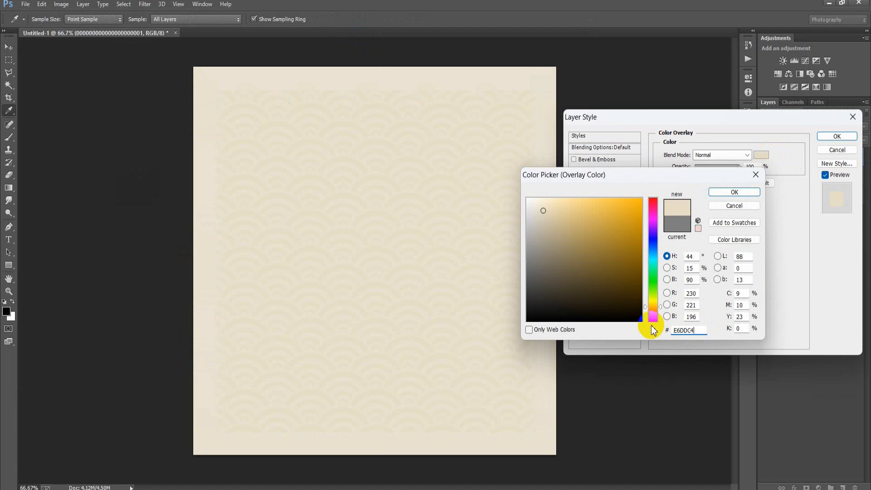
click(735, 192)
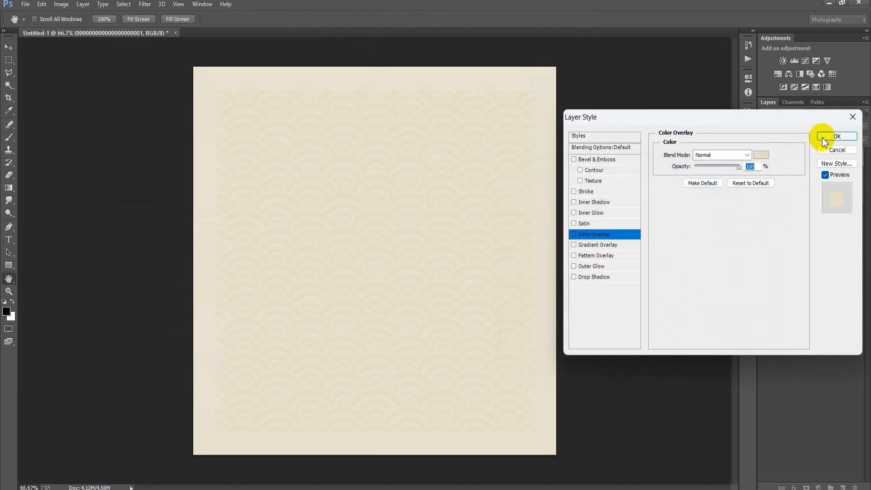
click(836, 137)
Scale the wave pattern up to about 125% from its center so it covers the whole canvas, and collapse the layer's effects list
key(ctrl+t)
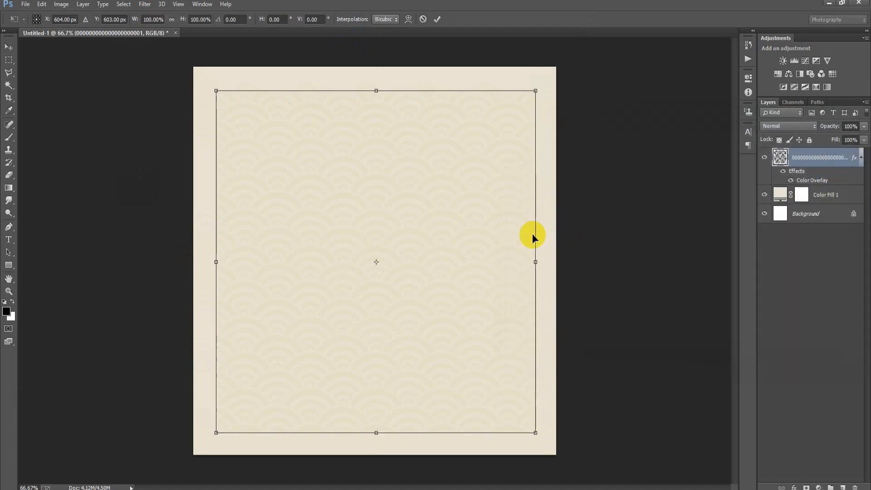
drag(535, 432, 576, 476)
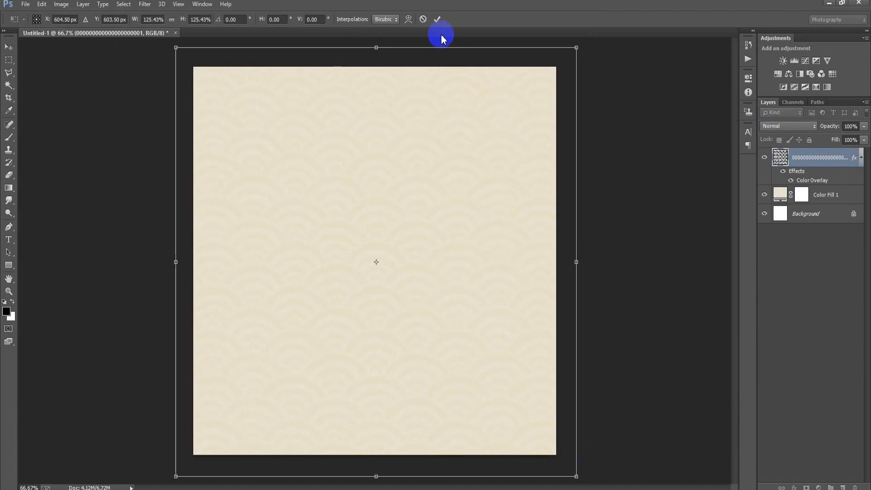
click(437, 21)
click(861, 158)
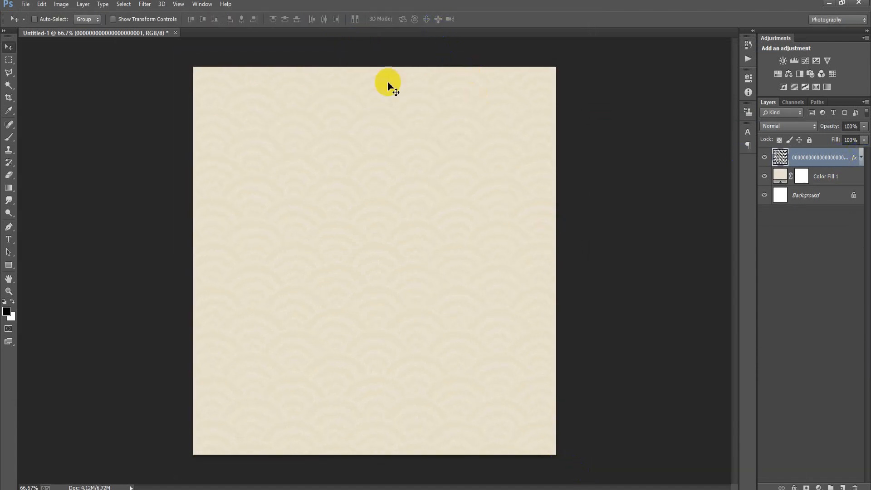
Place the linked black brush-stroke image (file ending in 0002), enlarged past the canvas width and moved down to fill the lower part
click(25, 5)
click(66, 189)
click(139, 191)
double_click(139, 192)
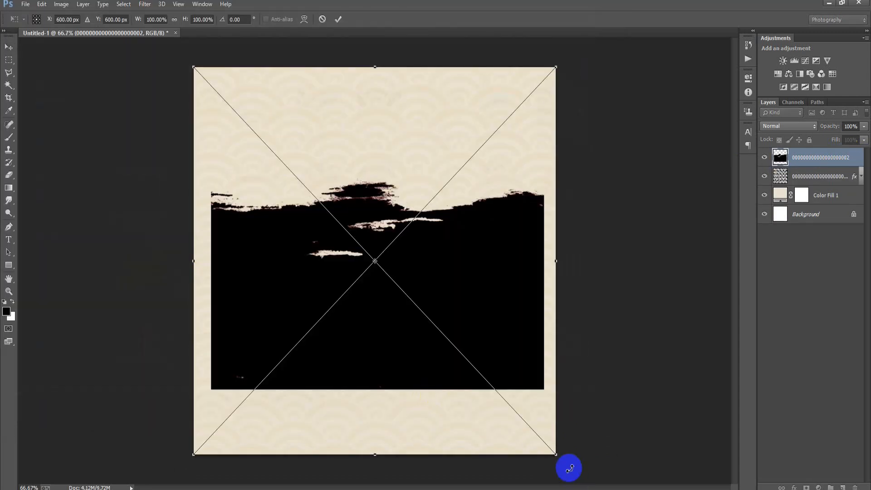
drag(558, 457, 595, 474)
drag(520, 338, 507, 407)
click(338, 19)
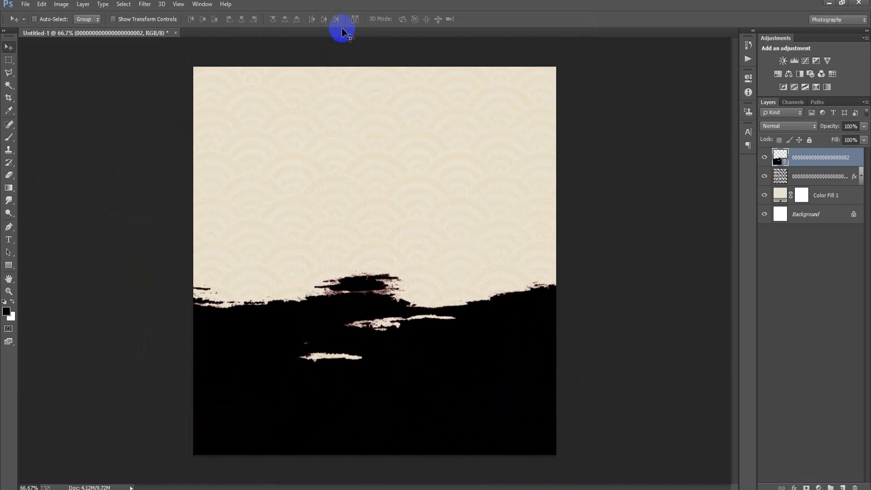
Rasterize the brush-stroke layer and fill its selected shape with the foreground color #AB183A
right_click(802, 160)
click(600, 218)
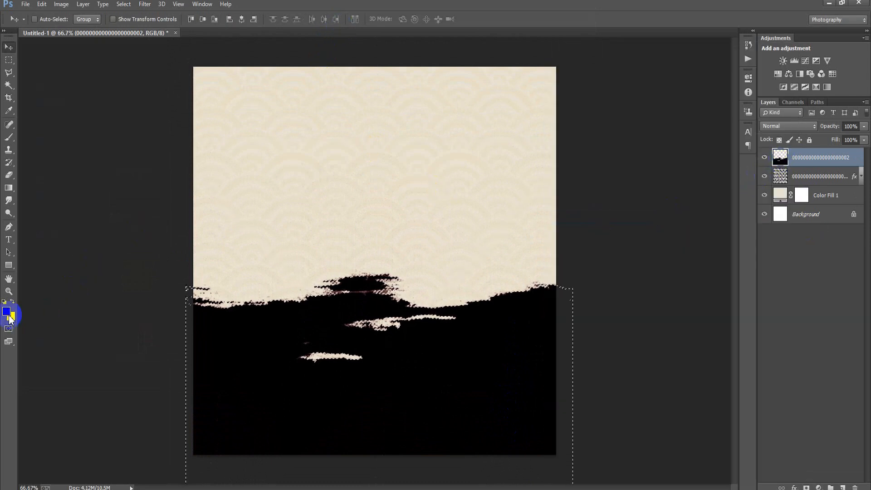
click(7, 312)
click(681, 330)
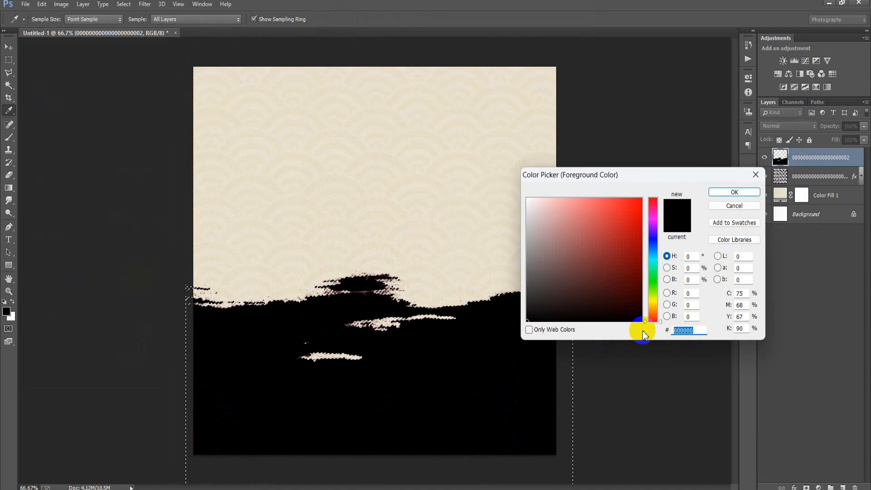
text(AB)
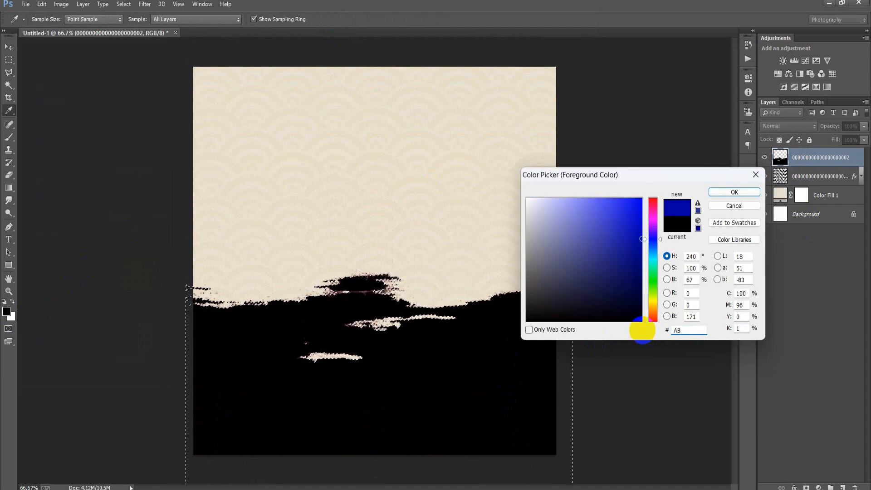
text(183A)
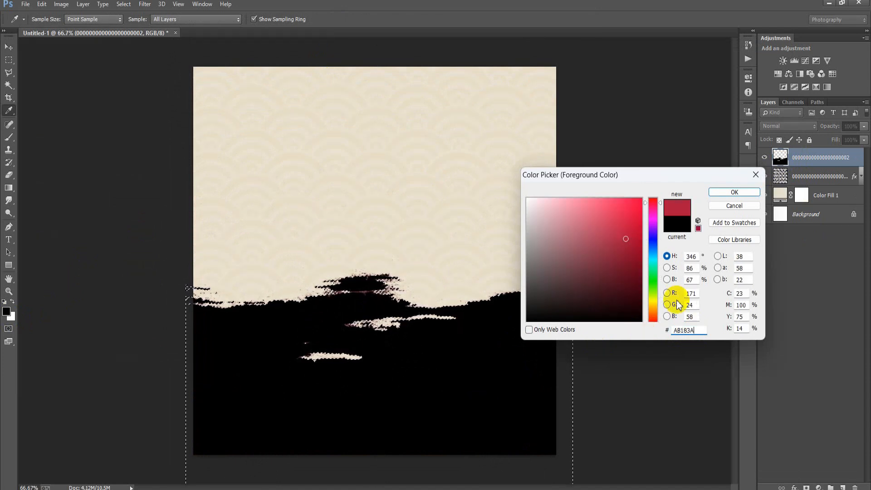
click(717, 196)
key(v)
key(shift+alt+BackSpace)
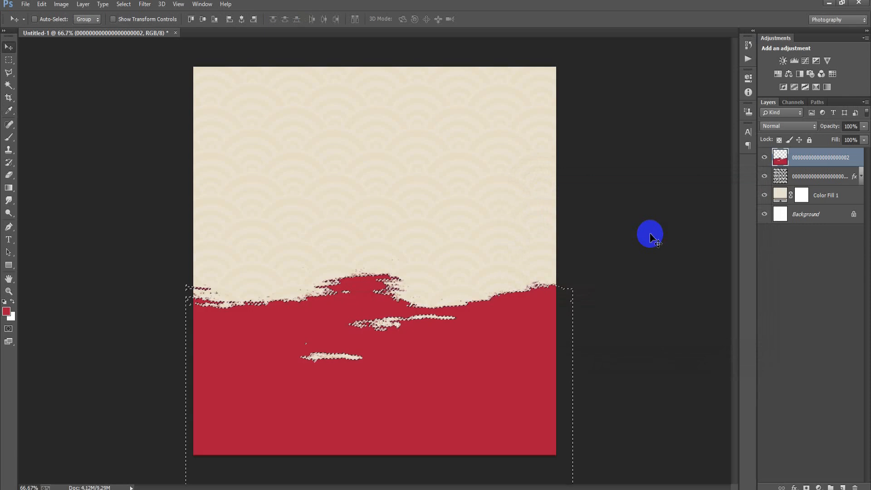
Place a second linked copy of the wave pattern (file ending in 0001) above the red brush stroke and rasterize it
click(25, 8)
click(50, 189)
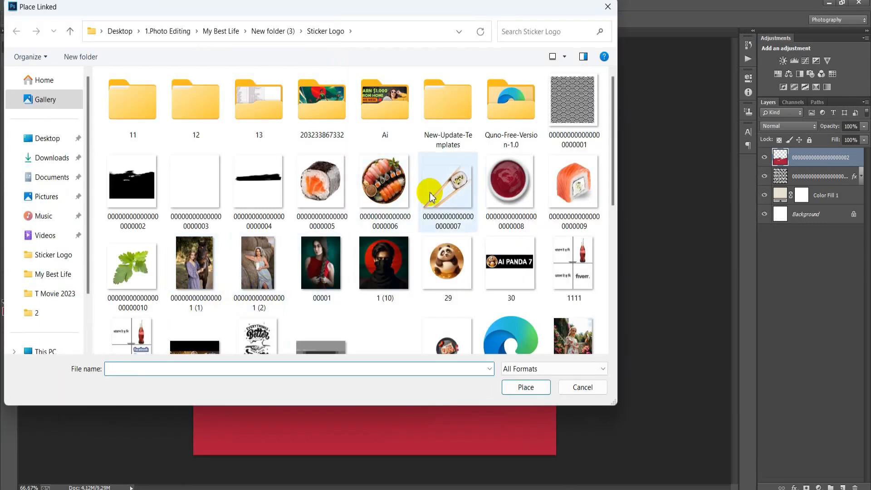
click(572, 102)
click(540, 388)
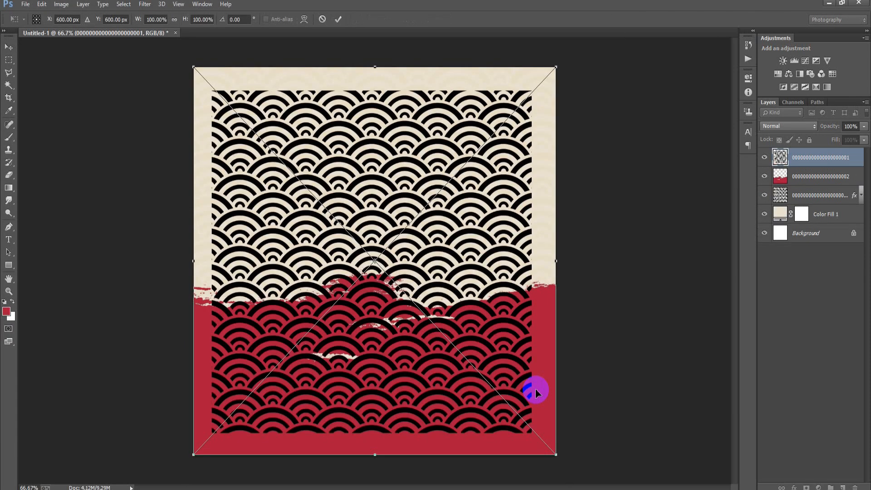
click(338, 19)
right_click(804, 162)
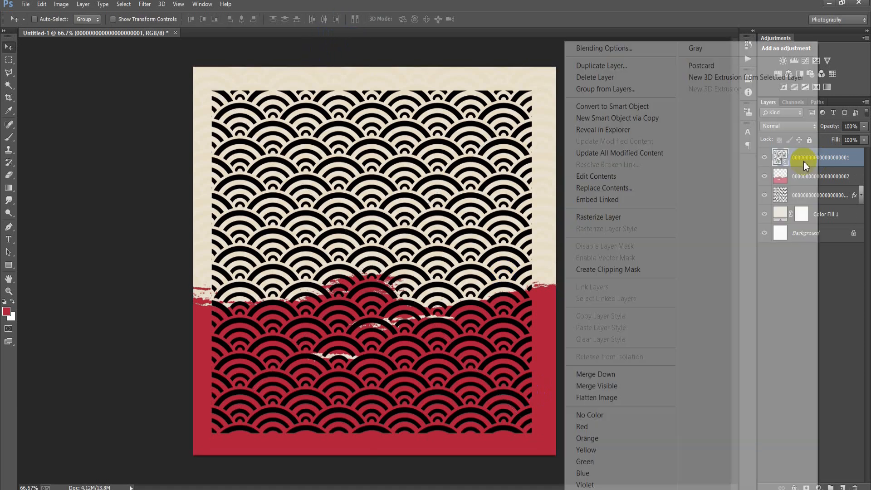
click(655, 220)
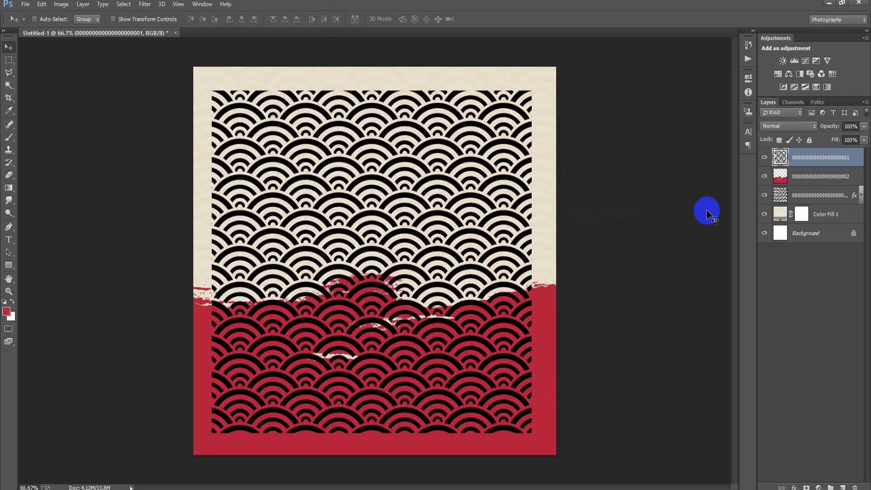
Select the outlines of the new wave pattern, fill them with #A10B31, and deselect
ctrl+click(780, 159)
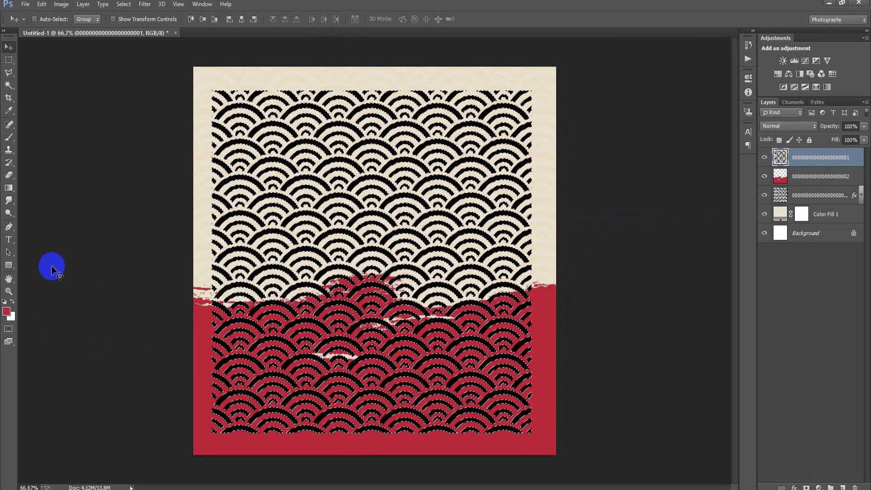
click(6, 312)
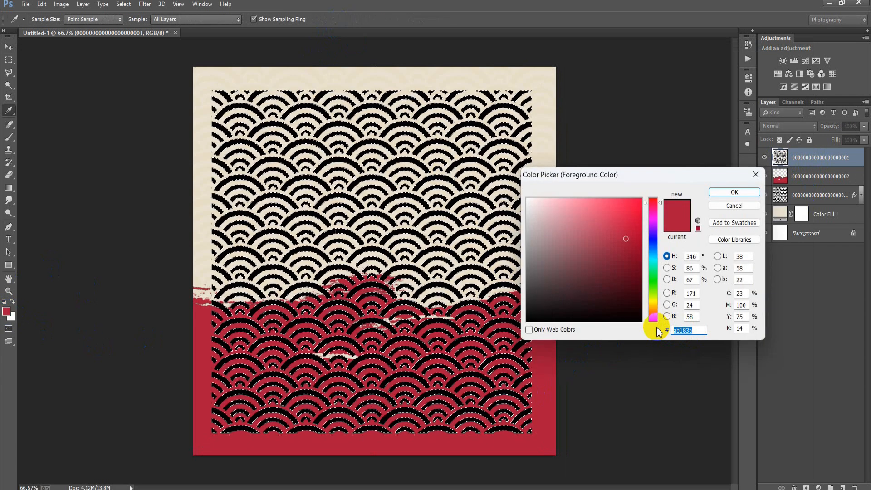
text(A10)
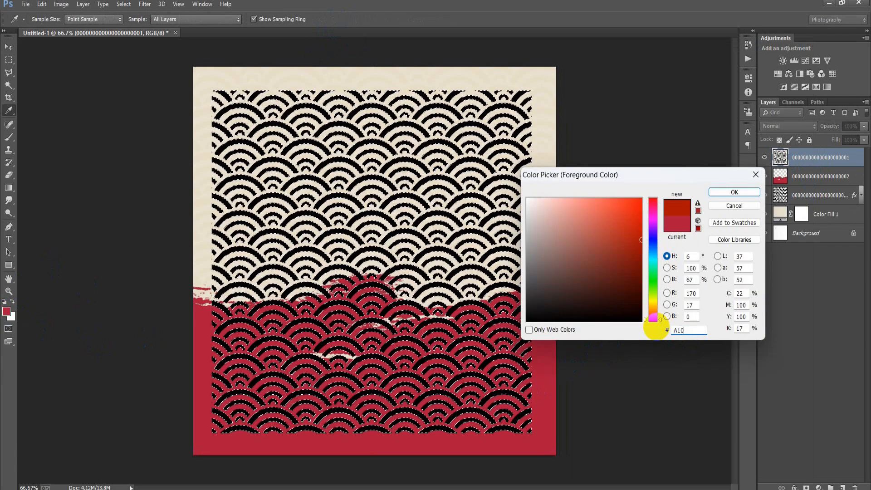
text(B31)
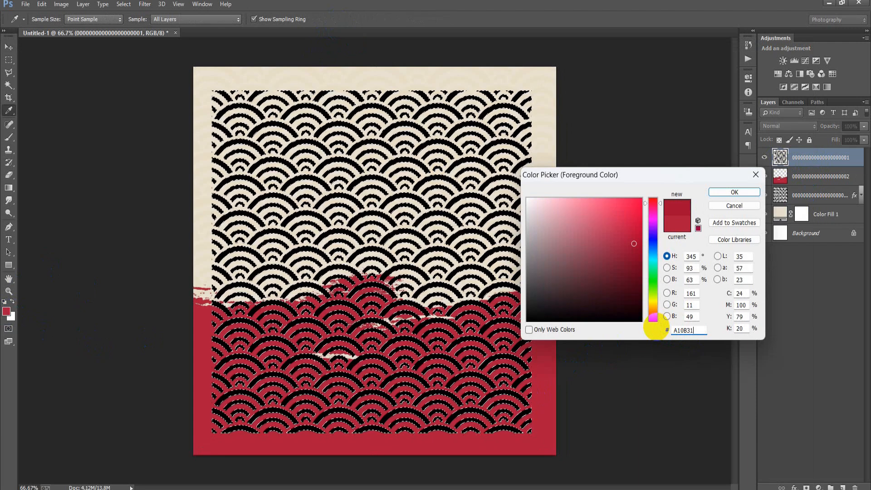
click(721, 193)
key(v)
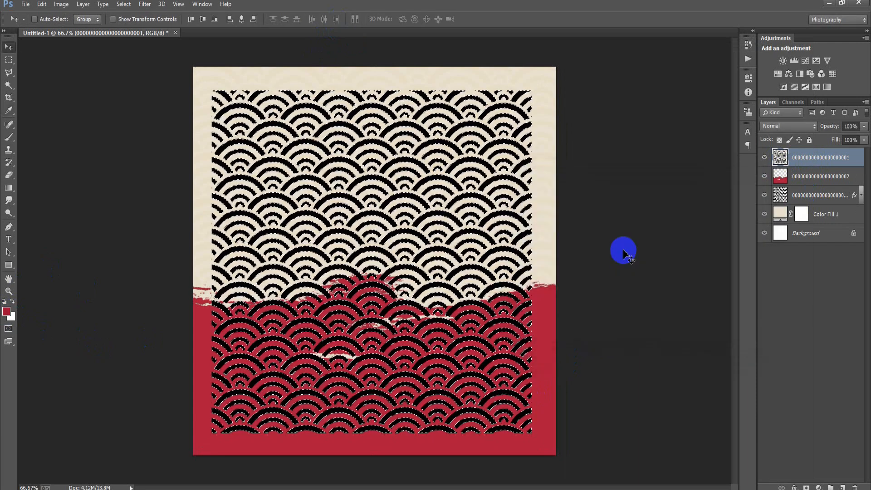
key(alt+BackSpace)
key(ctrl+d)
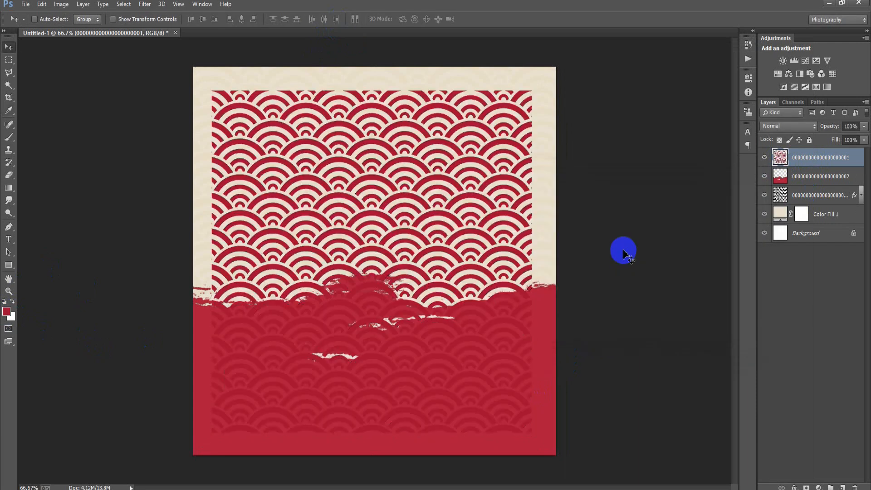
Clip the dark red wave pattern to the brush-stroke layer and scale it to about 121%, shifted down to cover the red area
right_click(817, 165)
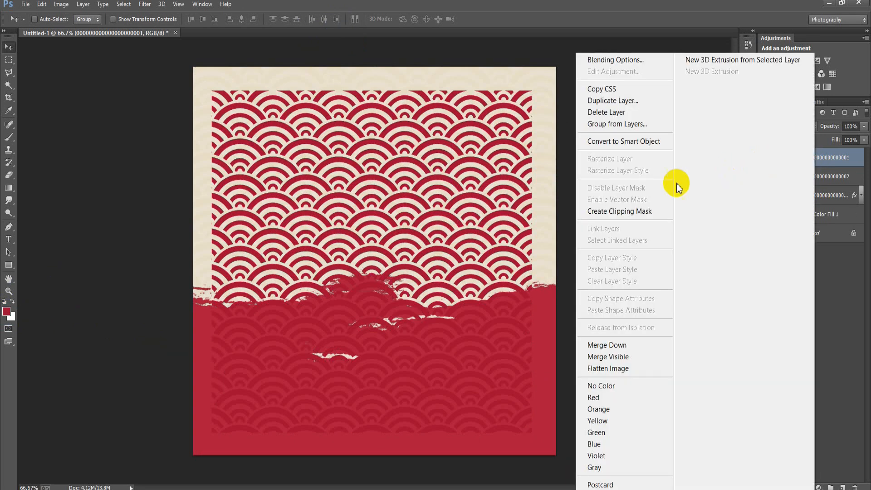
click(622, 210)
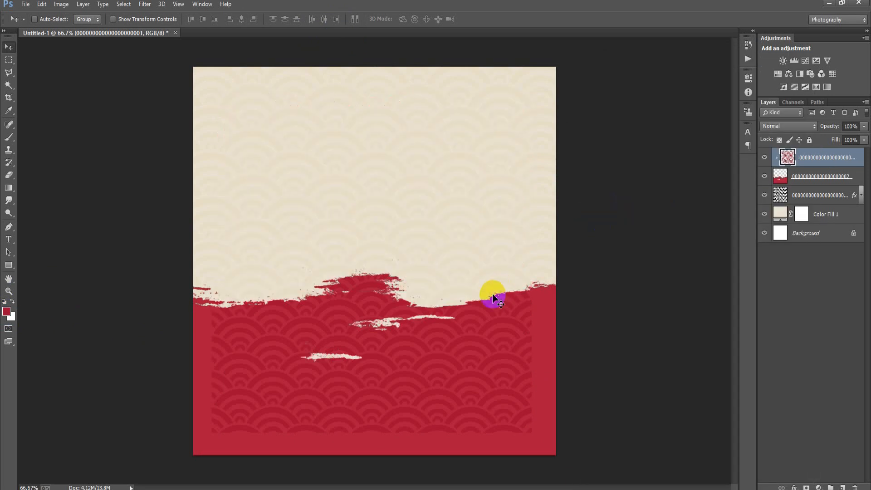
key(ctrl+t)
drag(533, 92, 623, 80)
drag(537, 385, 529, 417)
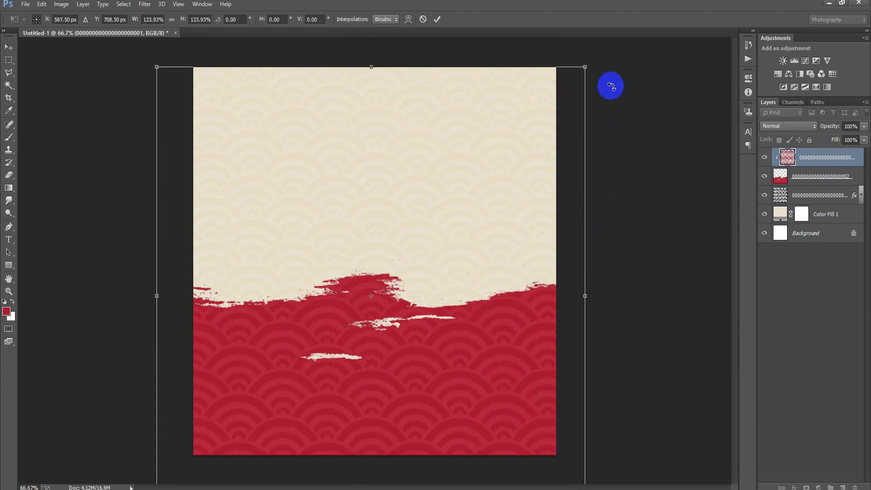
drag(586, 67, 570, 93)
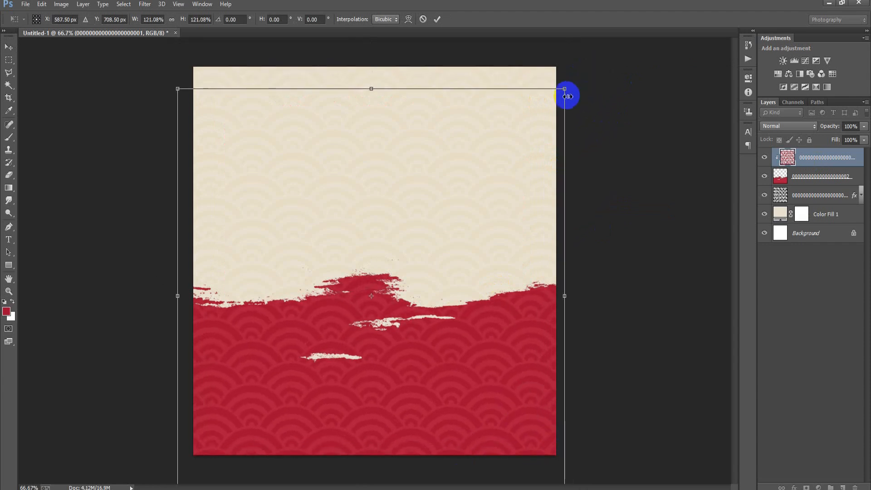
click(437, 20)
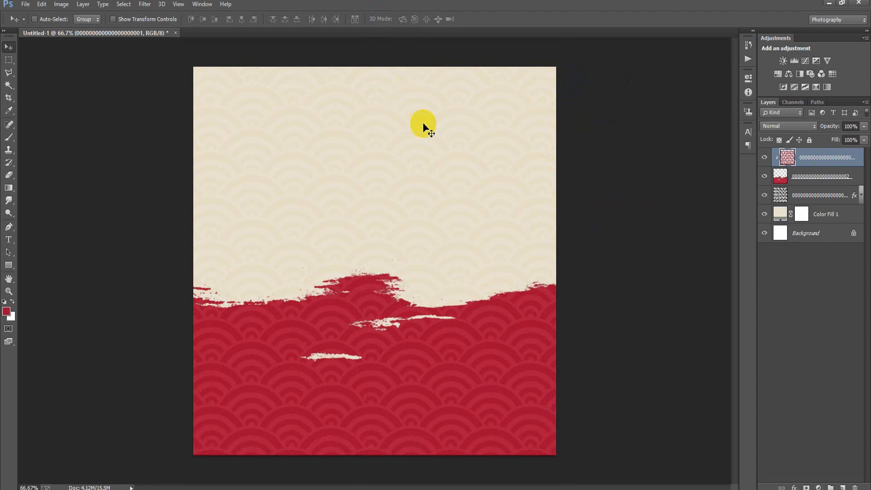
Place the linked speckle texture image (file ending in 0003) on top, enlarged slightly beyond the canvas edges
click(24, 5)
click(18, 190)
click(186, 209)
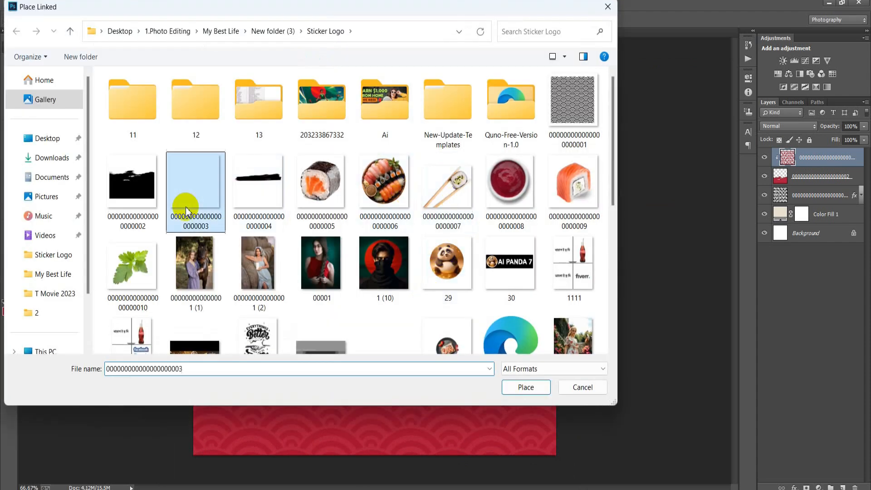
click(521, 393)
drag(558, 456, 568, 467)
click(338, 19)
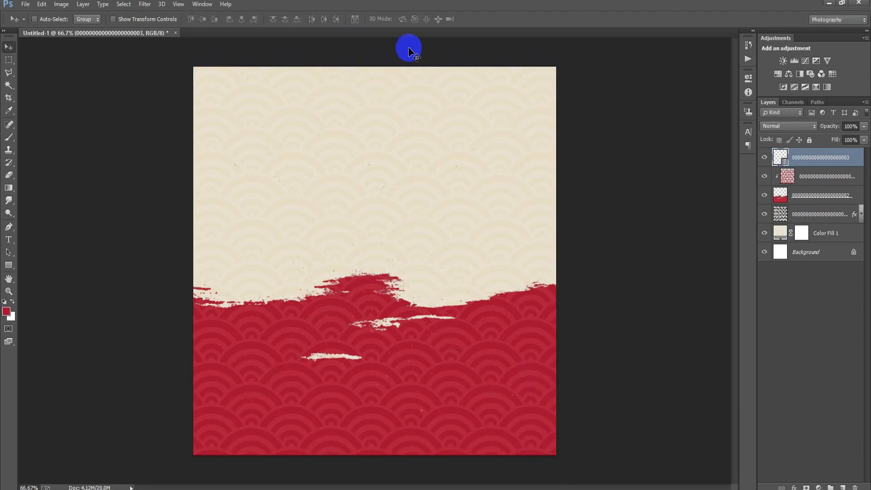
Rasterize the speckle texture layer, then set its blend mode to Screen and its opacity to 70%
right_click(851, 170)
click(677, 217)
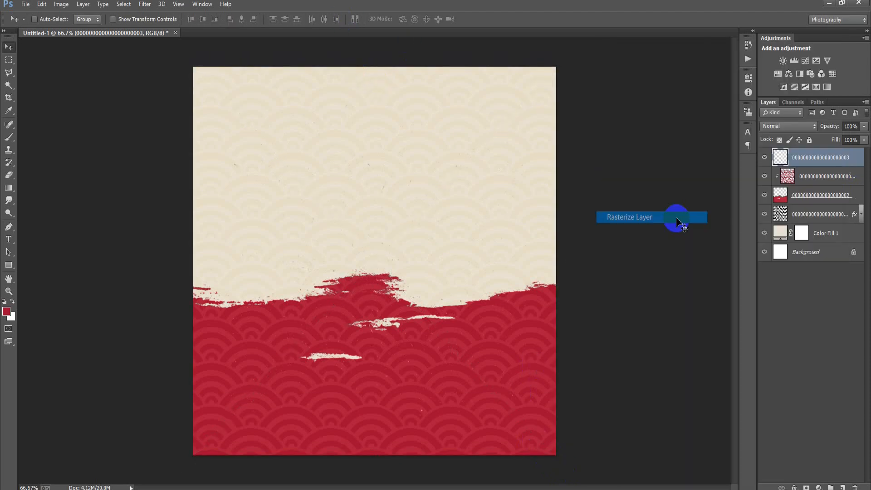
click(797, 127)
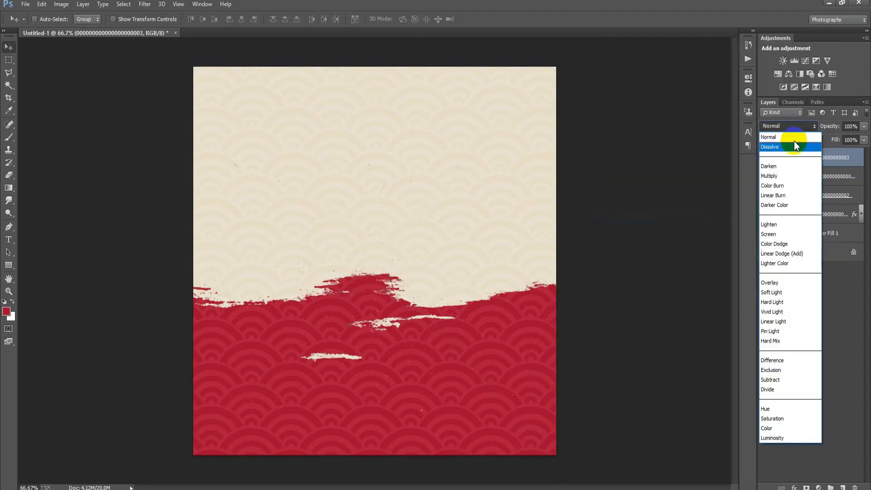
click(771, 234)
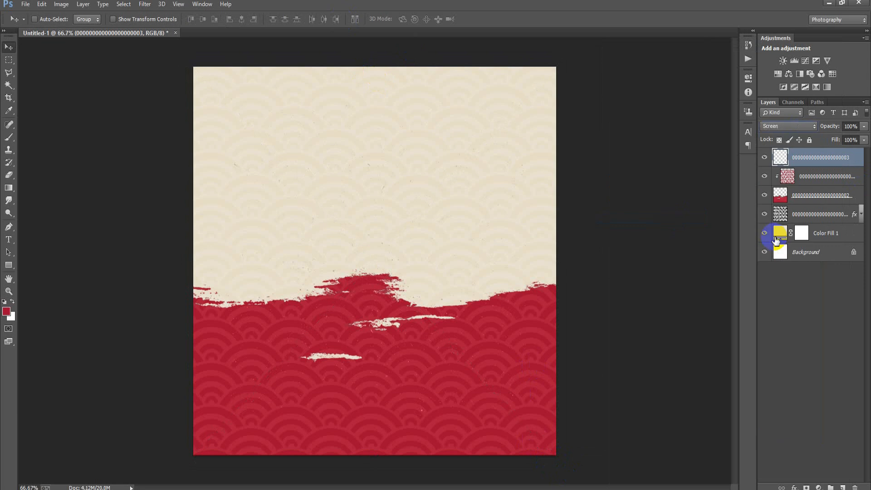
drag(850, 126, 610, 185)
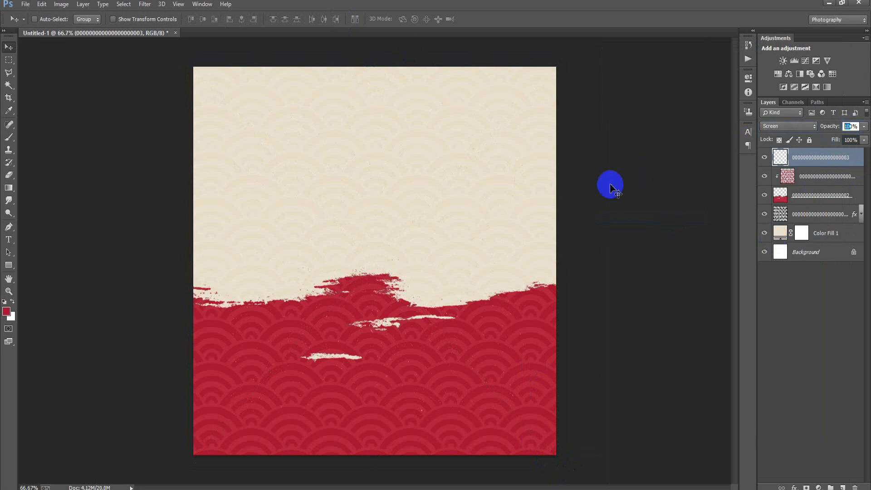
text(7)
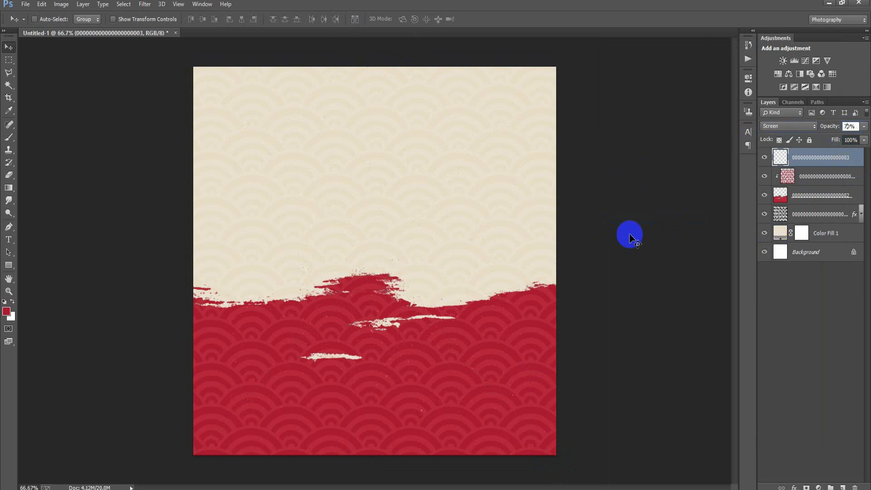
Group all layers above the Background layer and toggle the group's visibility to check the artwork
shift+click(818, 232)
key(ctrl+g)
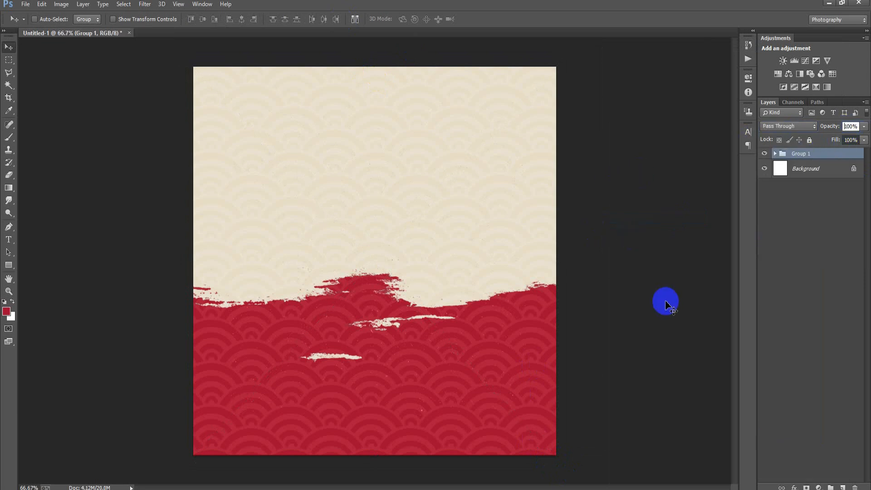
click(764, 154)
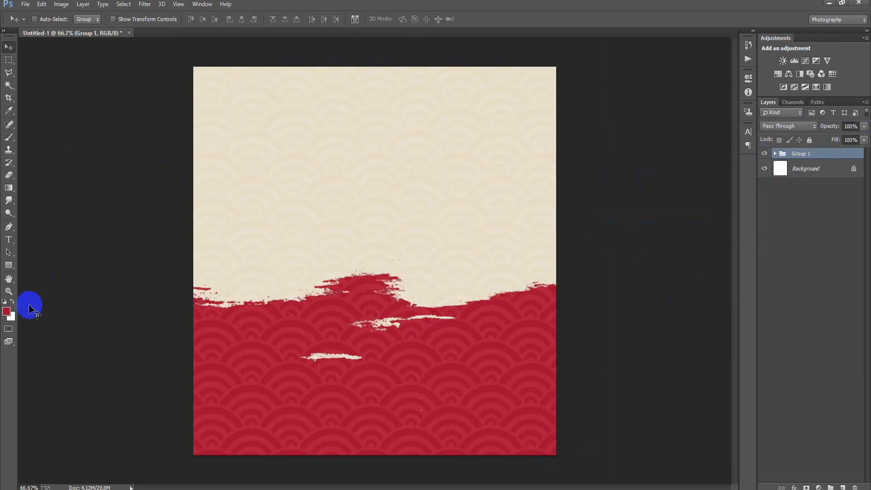
Place the linked black brush-stroke image (file ending in 0004), scaled to about 55% and moved near the poster's upper edge
click(26, 6)
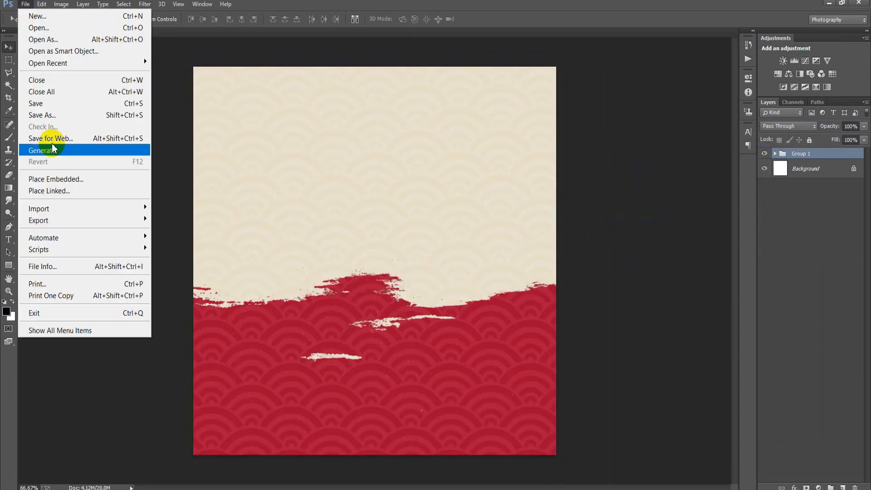
click(60, 188)
double_click(249, 192)
drag(555, 454, 472, 357)
drag(443, 289, 441, 159)
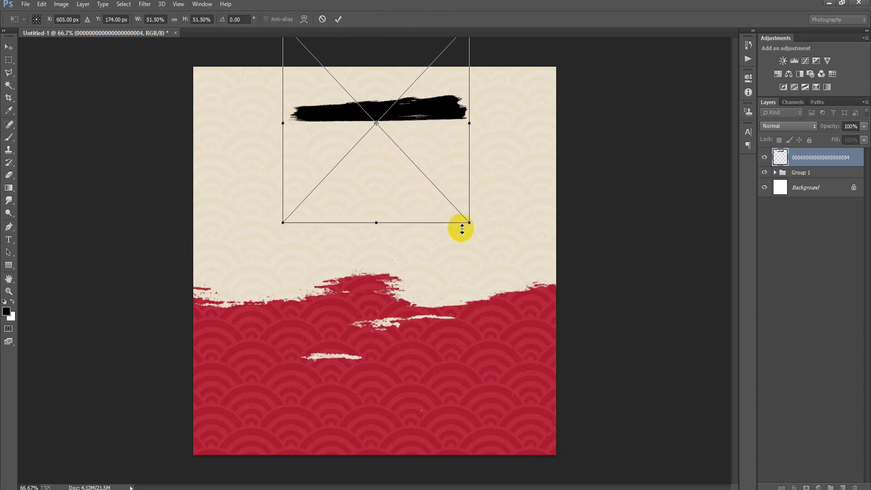
drag(469, 224, 476, 230)
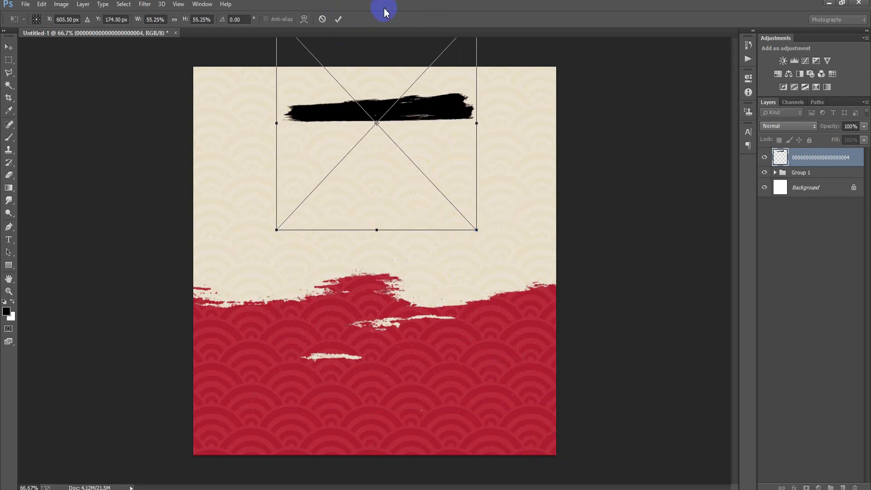
click(338, 20)
Centre the black brush stroke horizontally on the canvas and rasterize its layer
ctrl+click(816, 194)
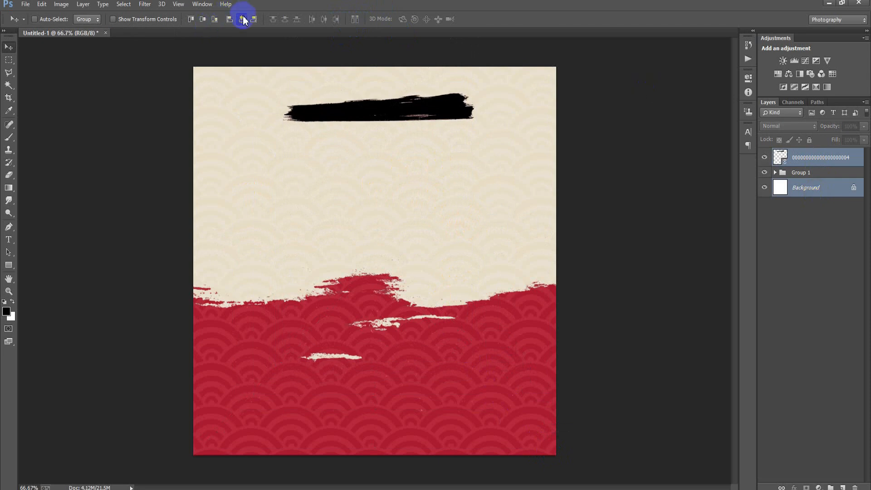
click(792, 157)
right_click(792, 157)
click(590, 217)
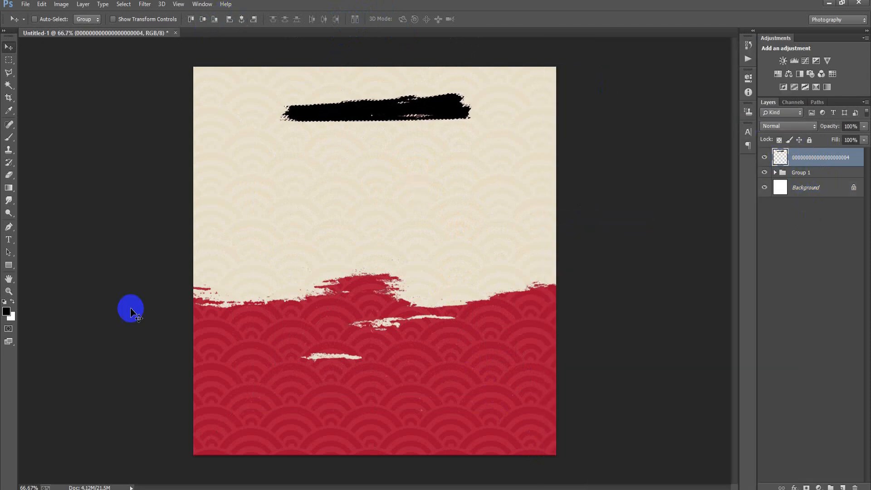
Fill the outline of the black brush stroke with the red #ab183a sampled from the wave area, and deselect
click(6, 312)
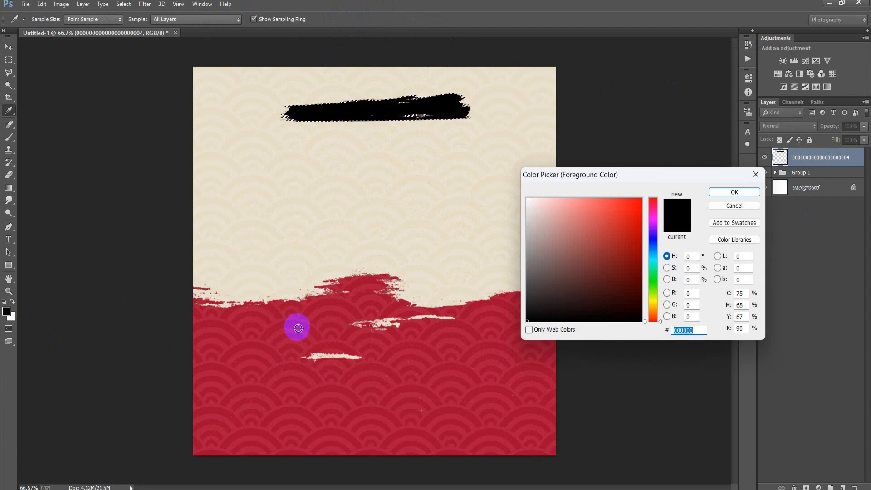
click(298, 331)
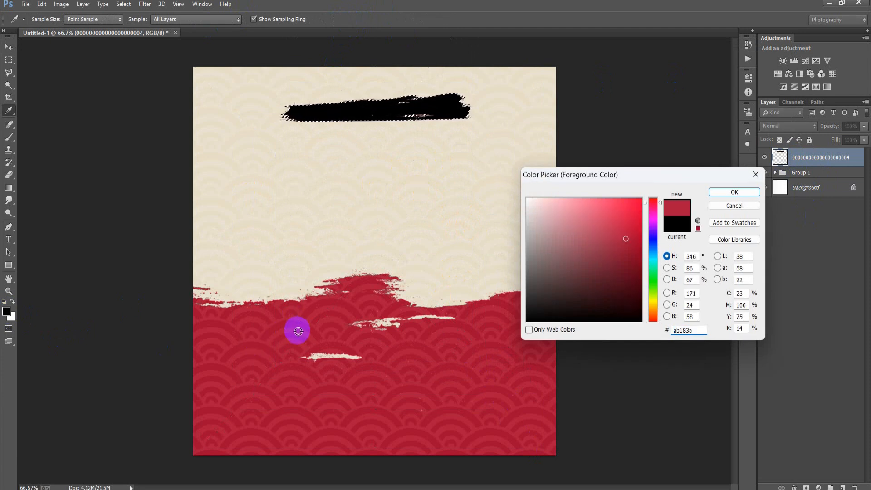
click(717, 190)
key(v)
key(alt+BackSpace)
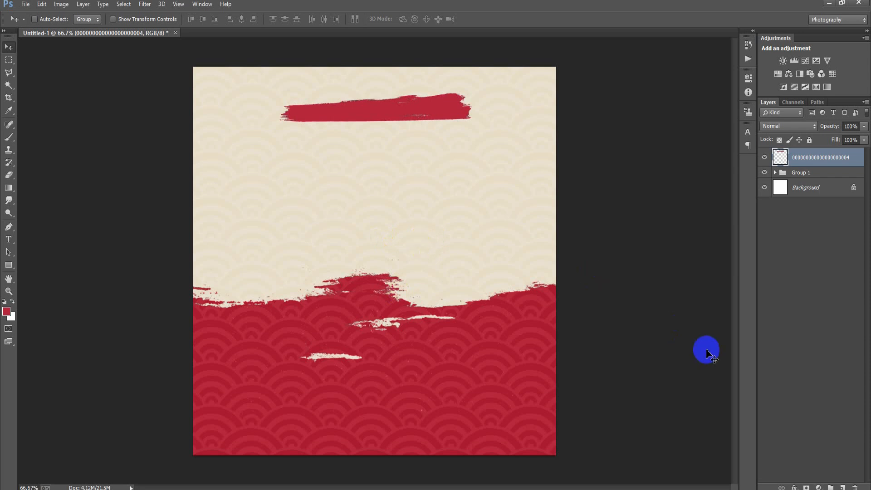
Add the black text SUSHI in Katana 19.6 pt on a new layer in the cream area
click(843, 487)
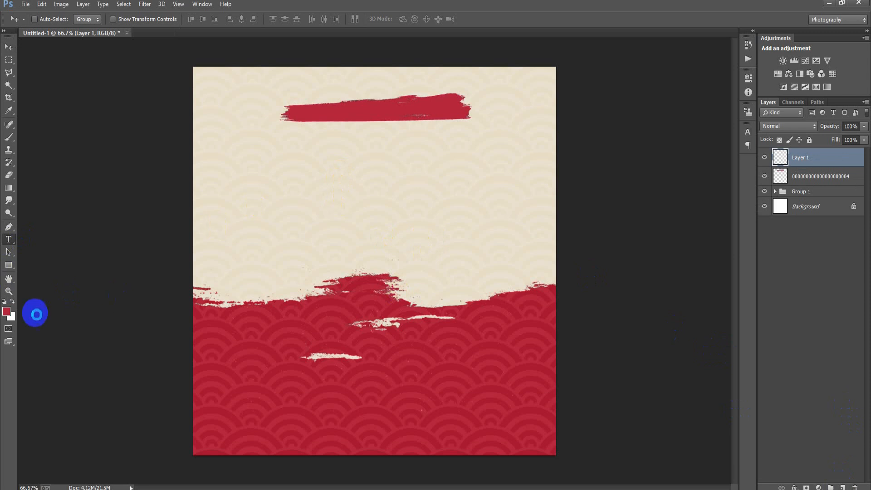
click(5, 301)
click(304, 198)
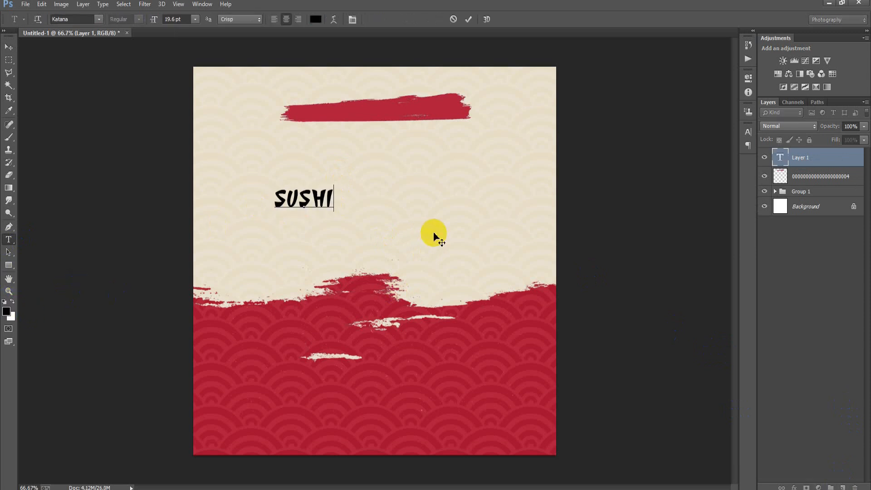
click(8, 47)
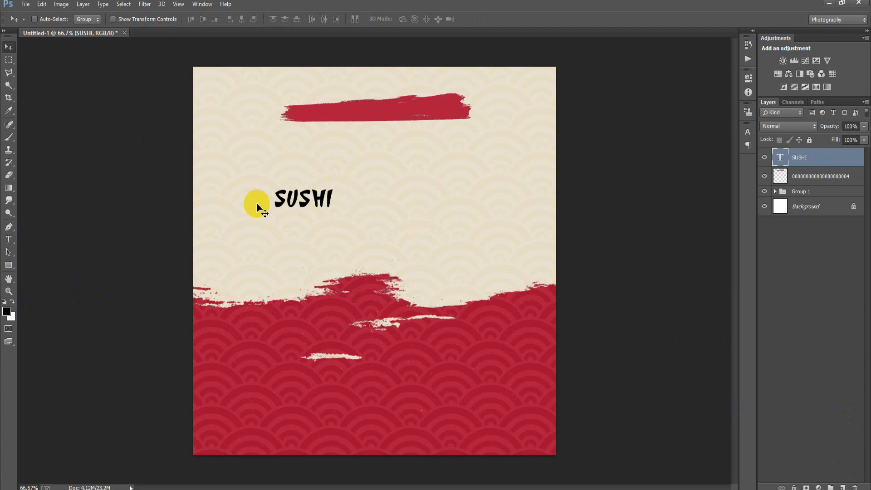
Duplicate the SUSHI text to its side and change the copy to "HOJE EU QUERO APENAS"
drag(330, 193, 467, 190)
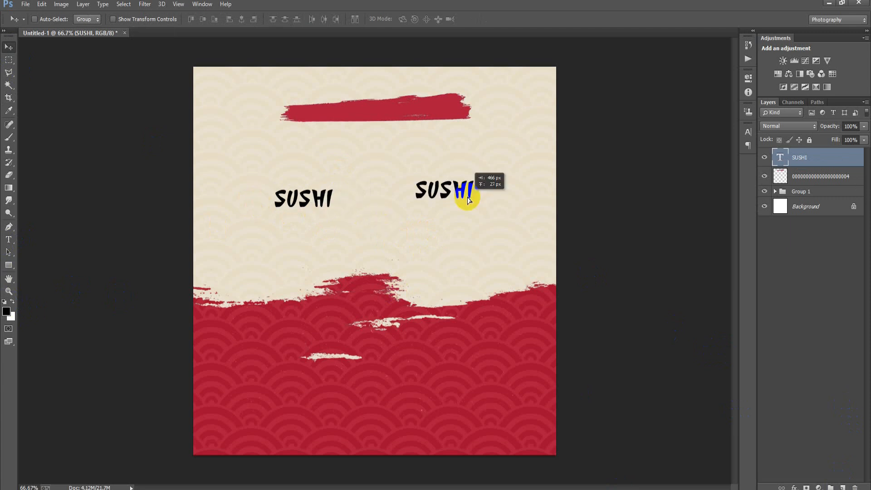
double_click(780, 158)
text(HOJE EU QUERO APENAS)
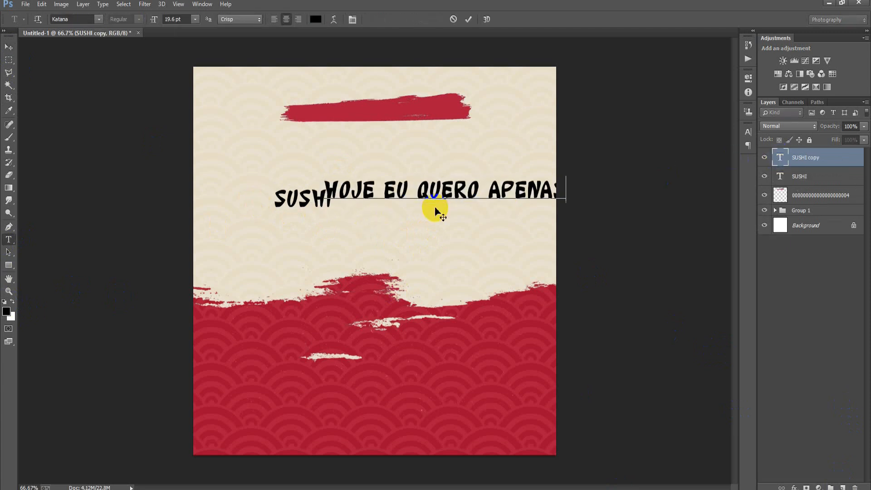
click(9, 46)
Fit the HOJE EU QUERO APENAS text onto the small red brush stroke, scaled to about 68% and rotated about -2.6°
mouse_move(441, 194)
mouse_down()
mouse_move(381, 132)
mouse_move(384, 119)
mouse_up()
key(ctrl+t)
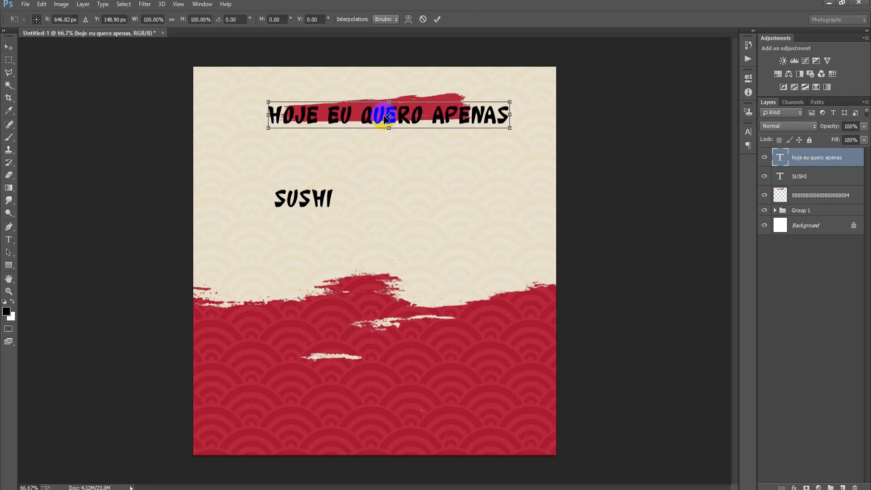
drag(511, 128, 462, 114)
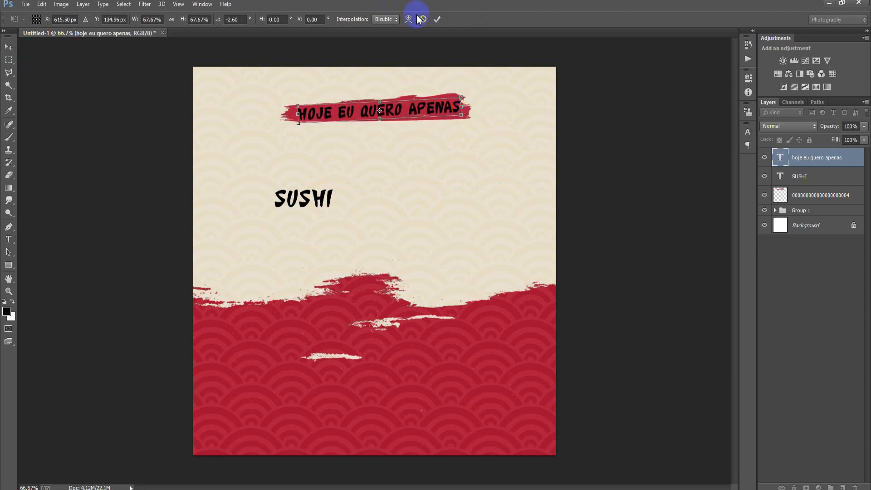
click(436, 20)
Centre both text layers horizontally on the canvas, then select the HOJE EU QUERO APENAS text, its brush stroke and the Background together
ctrl+click(798, 179)
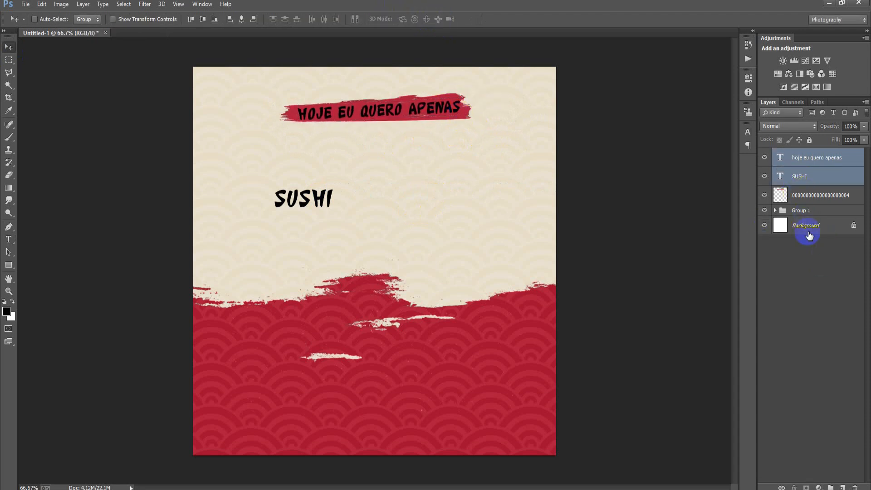
ctrl+click(806, 225)
click(244, 21)
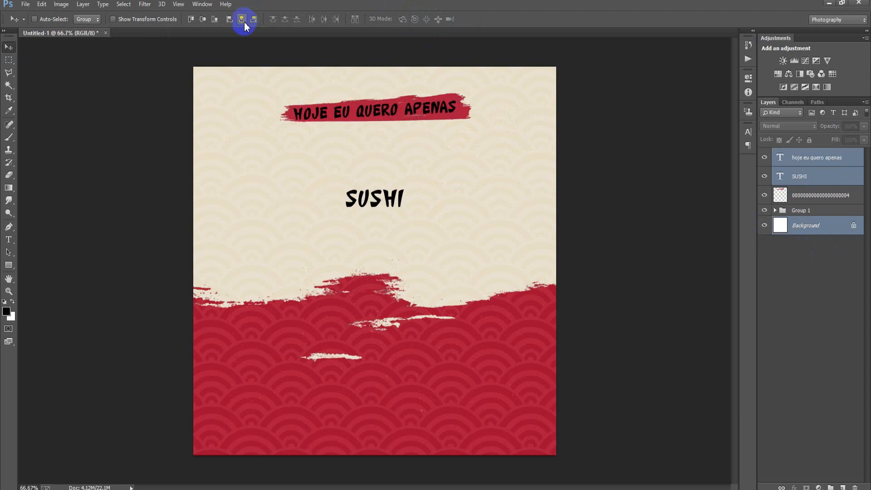
click(797, 162)
ctrl+click(803, 195)
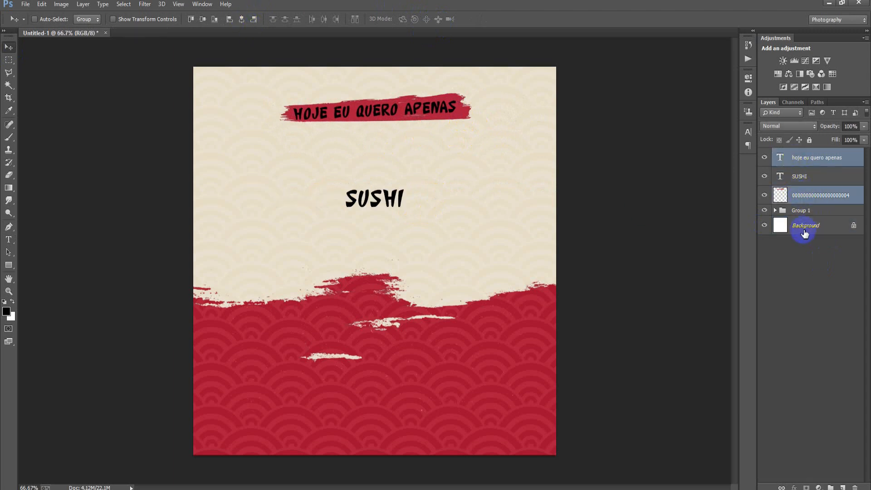
ctrl+click(805, 226)
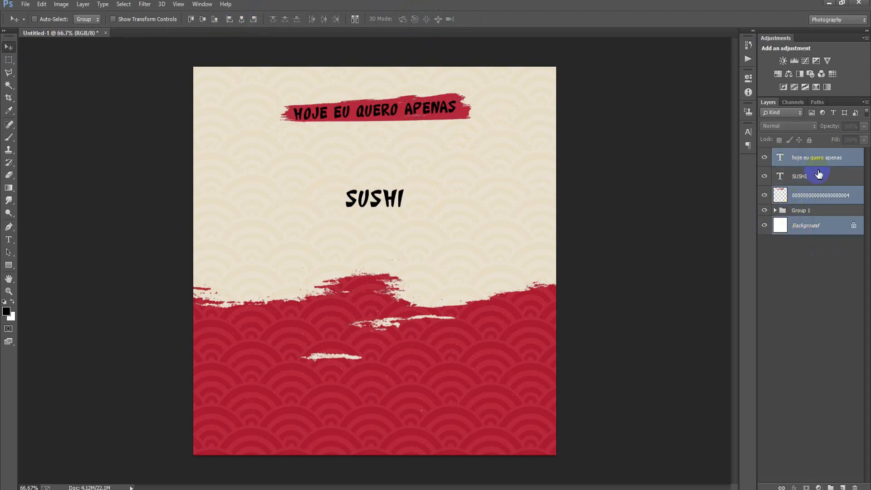
Recolour the HOJE EU QUERO APENAS text with the cream #e8e1ce sampled from the background
click(810, 160)
click(746, 132)
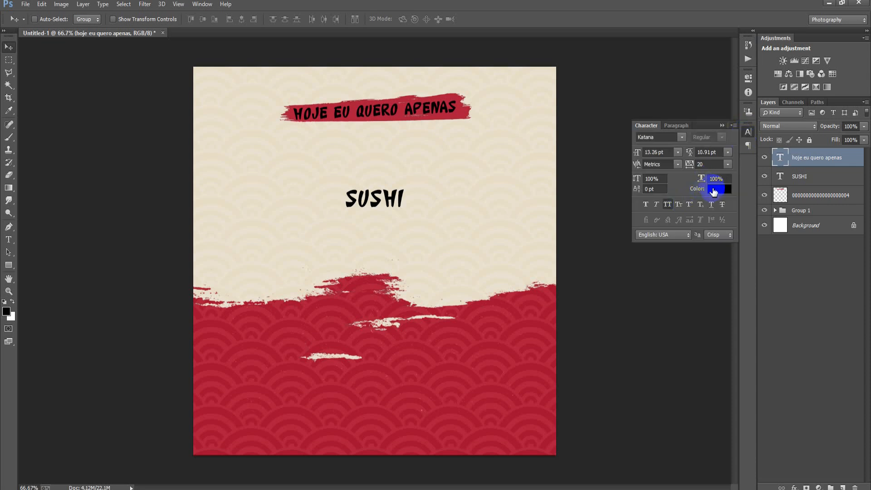
click(713, 189)
click(486, 187)
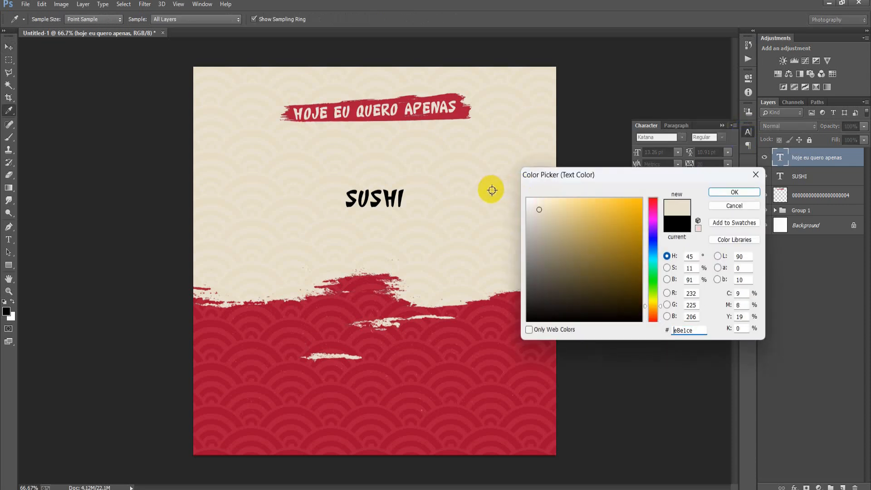
click(735, 192)
click(722, 126)
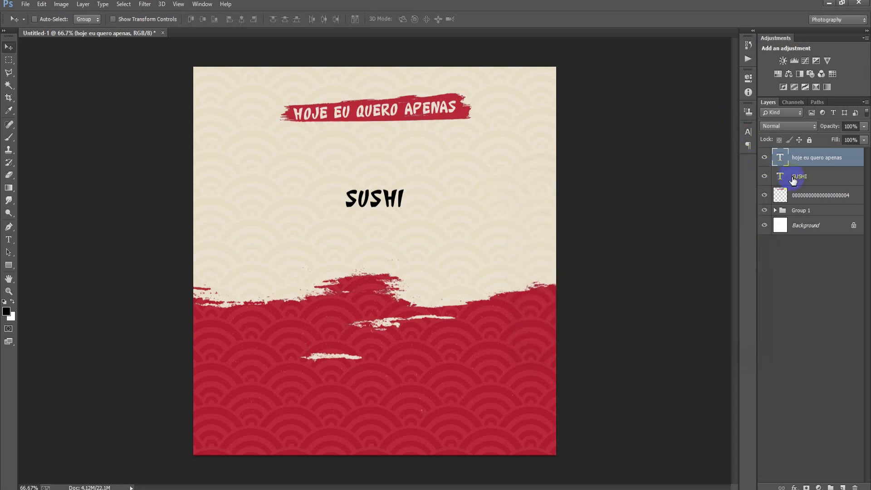
Move the SUSHI text layer to the top of the stack and recolour it with red sampled from the wave area
click(805, 181)
drag(805, 181, 801, 152)
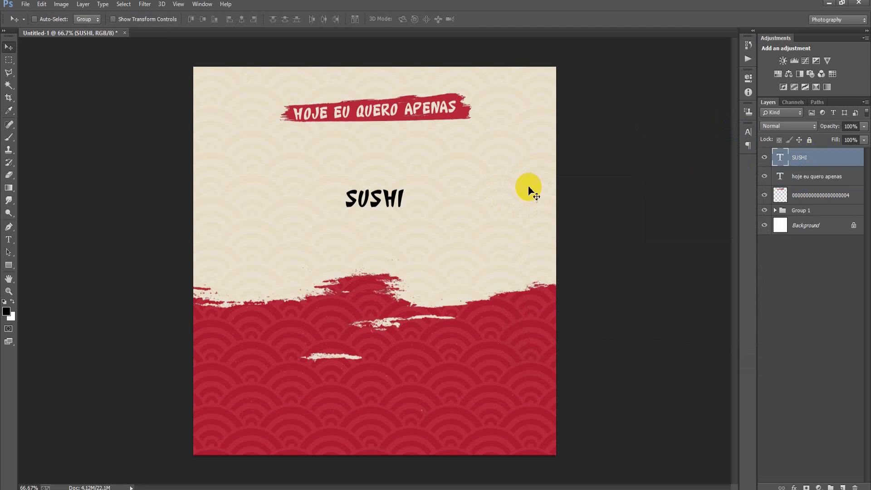
click(746, 132)
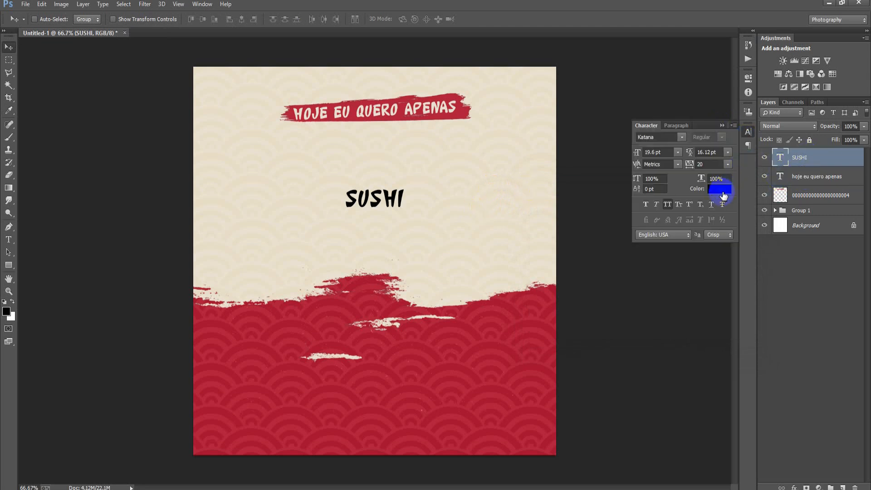
click(723, 195)
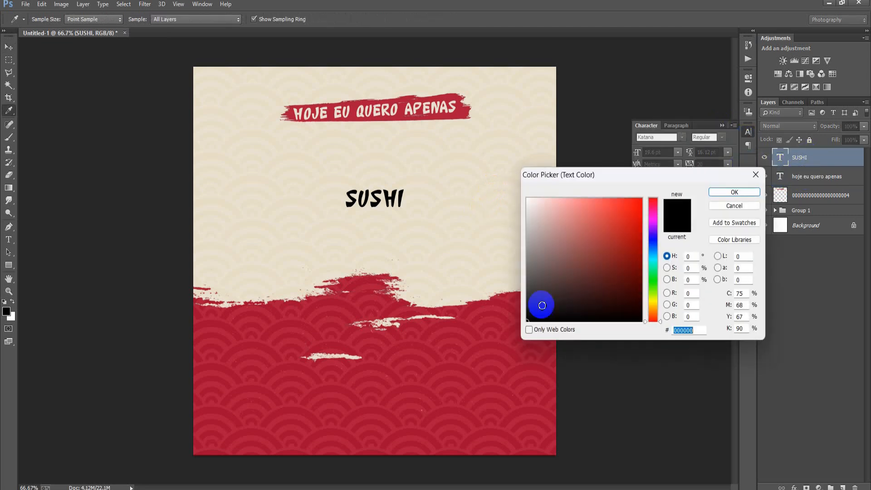
click(503, 311)
click(729, 195)
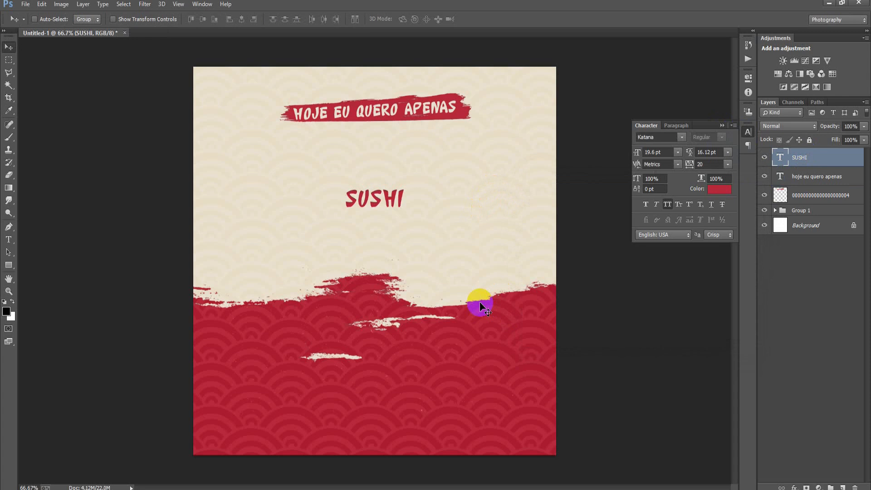
Enlarge the SUSHI text to about 418% just beneath the brush-stroke banner and centre it horizontally on the canvas
key(ctrl+t)
drag(405, 211, 482, 262)
drag(431, 234, 430, 203)
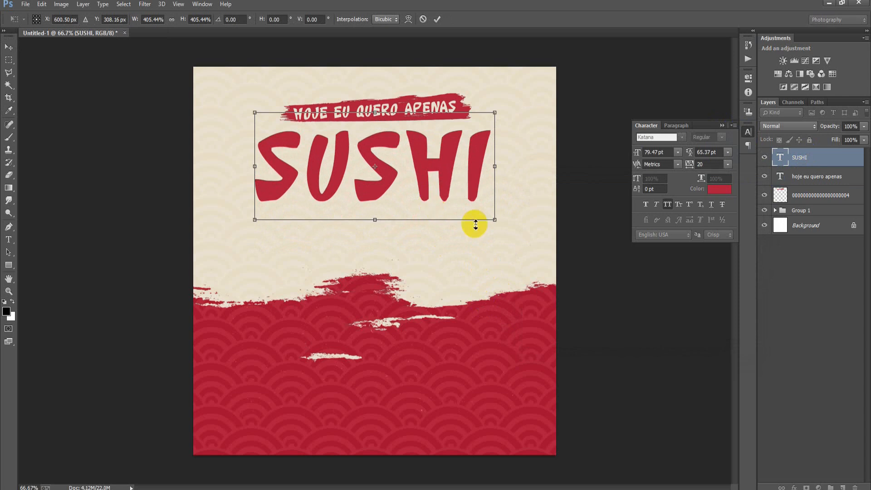
drag(495, 221, 500, 223)
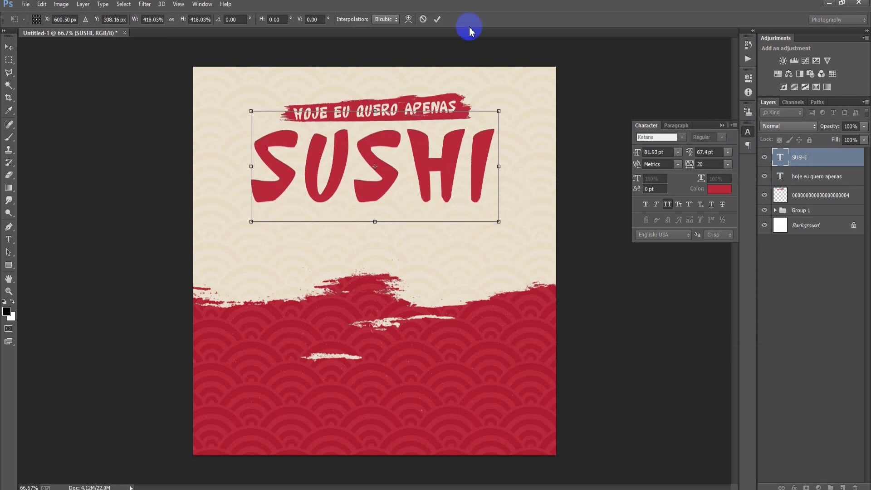
click(437, 20)
click(812, 229)
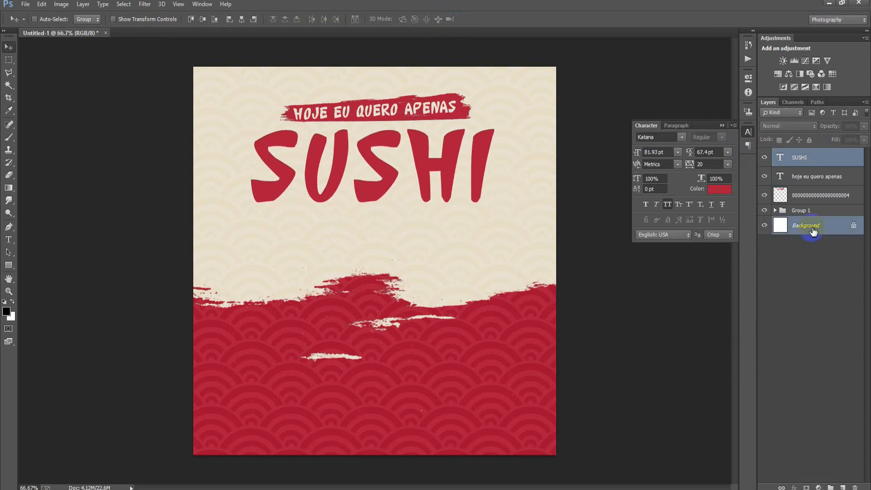
click(240, 24)
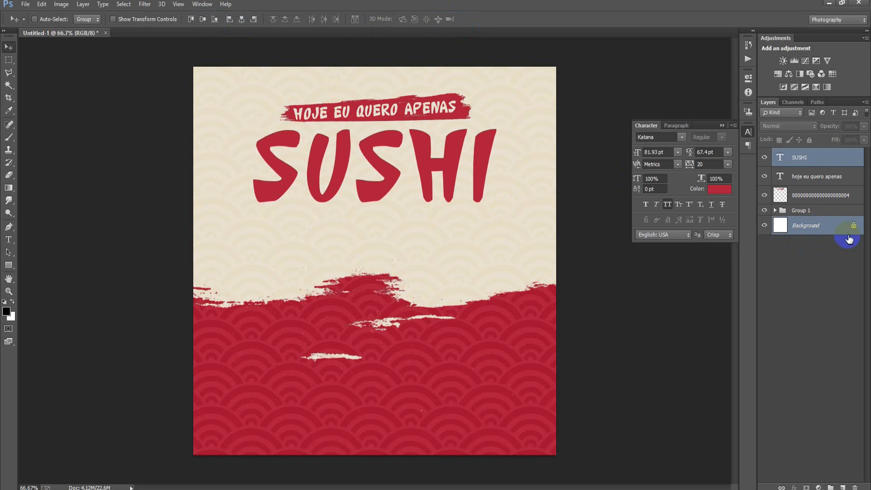
Duplicate the SUSHI text down onto the red wave area and recolour the copy with cream sampled from the background
click(793, 165)
drag(389, 187, 393, 327)
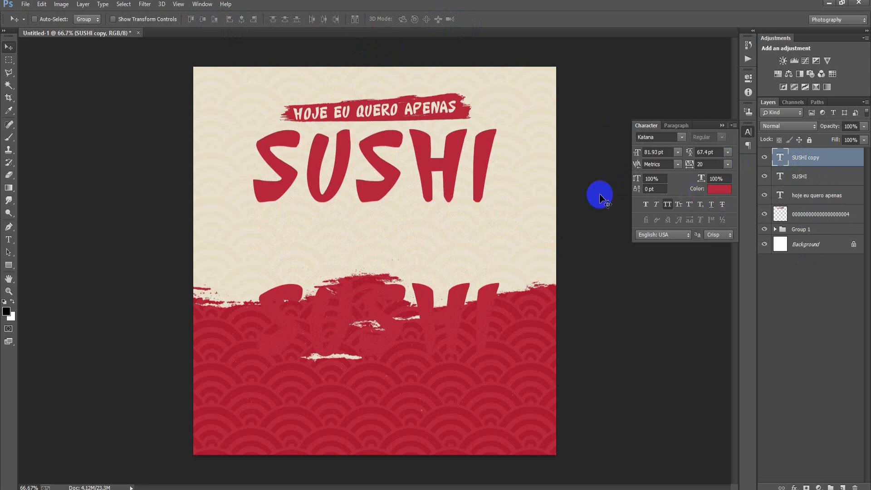
click(730, 194)
click(455, 223)
click(722, 194)
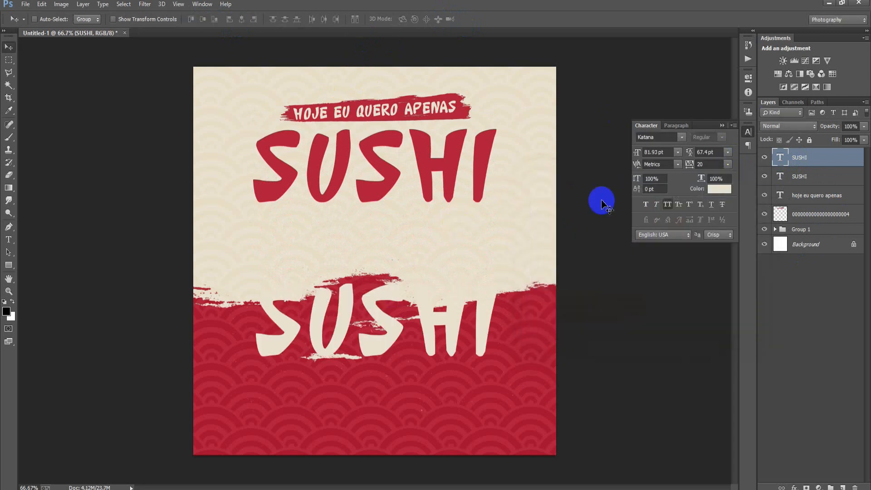
Group both SUSHI texts, the HOJE EU QUERO APENAS text and its brush stroke together
shift+click(821, 221)
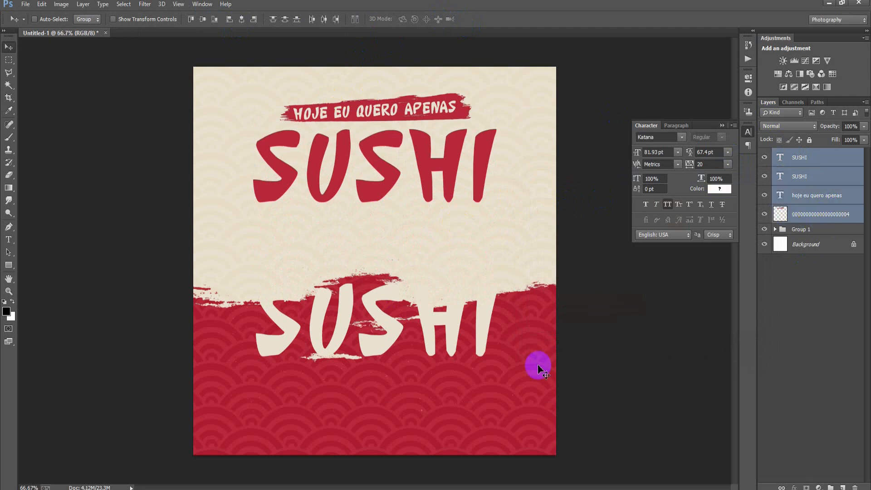
key(ctrl+g)
Place the round sushi platter image (file ending 0006) as linked, scaled to about 24% near the middle of the canvas
click(25, 4)
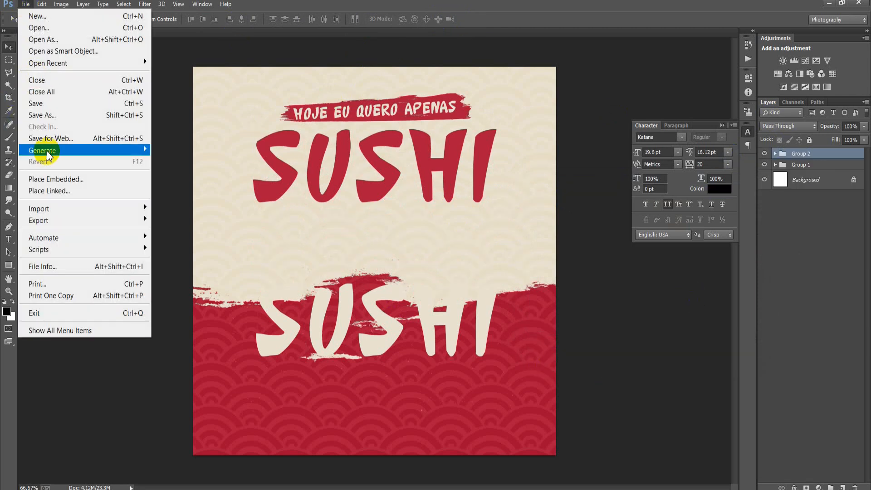
click(66, 191)
double_click(384, 182)
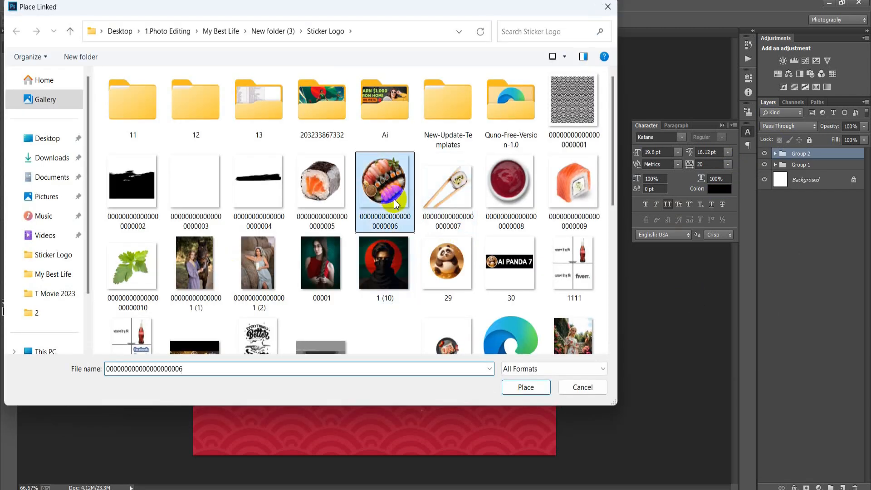
drag(555, 453, 482, 401)
mouse_move(435, 348)
mouse_down()
mouse_move(439, 357)
mouse_move(434, 352)
mouse_up()
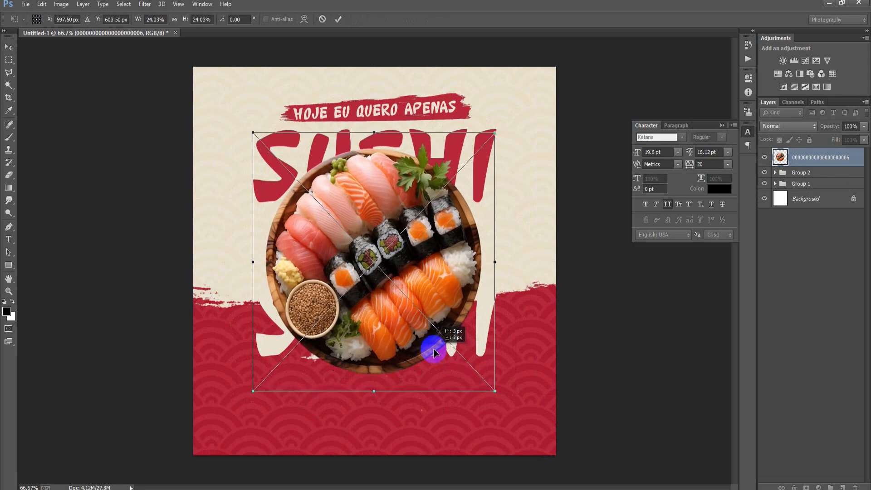
click(340, 20)
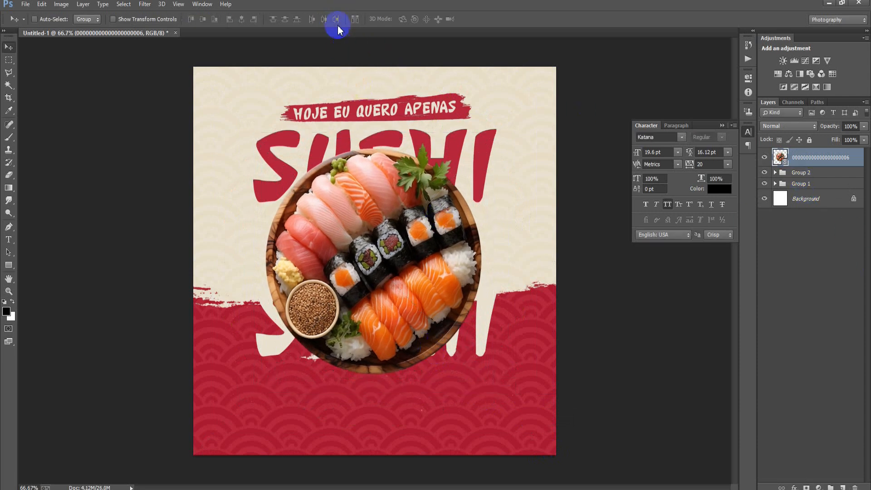
Nudge the lower cream SUSHI text in Group 2 slightly down and collapse the group
click(775, 173)
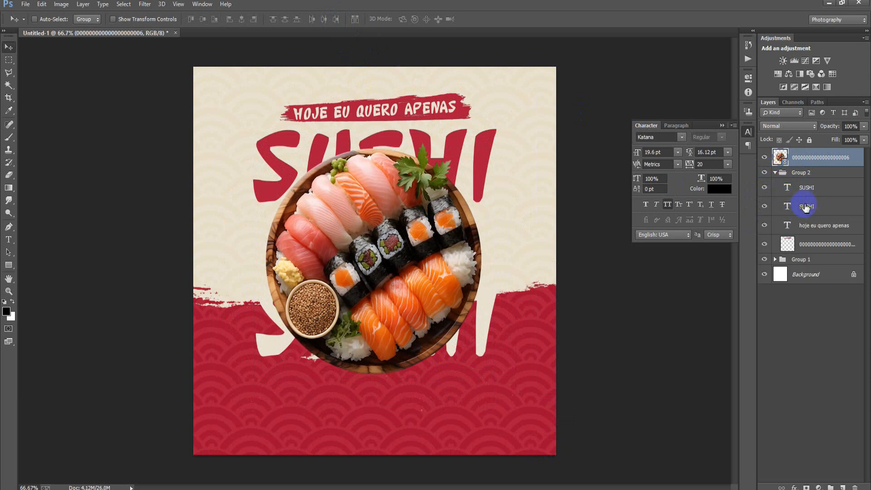
click(805, 195)
key(Down)
key(Down)
key(Down)
key(Down)
key(Down)
key(Down)
key(Down)
key(Down)
key(Down)
key(Down)
key(Down)
key(Down)
key(Down)
key(Down)
key(Down)
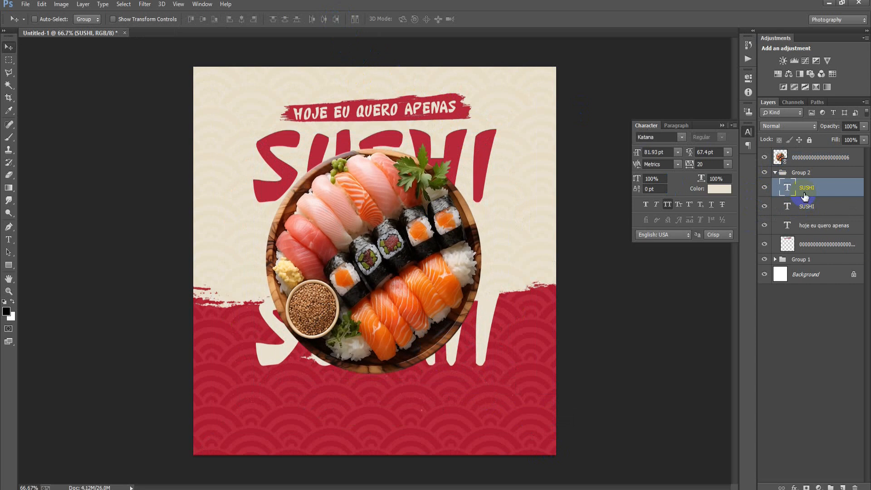
click(775, 173)
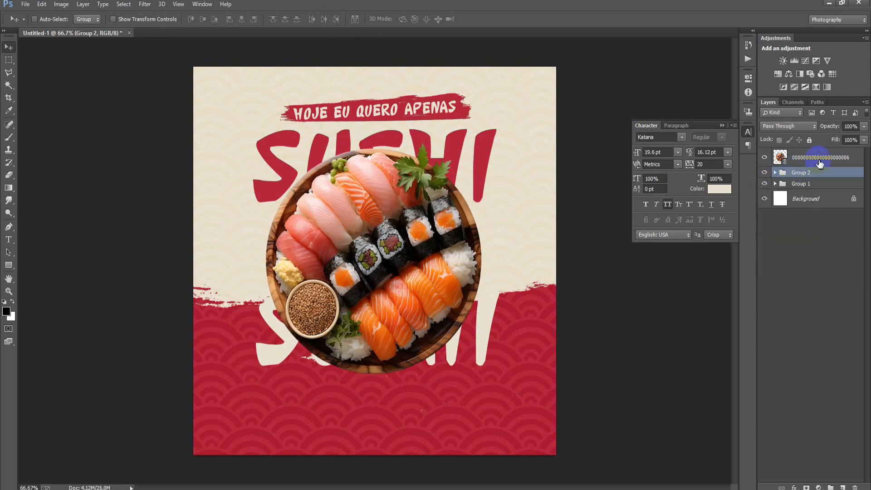
Rasterize the sushi platter layer and add a Multiply drop shadow with 64% opacity, 116° angle, 24 px distance and 32 px size
right_click(820, 162)
click(574, 216)
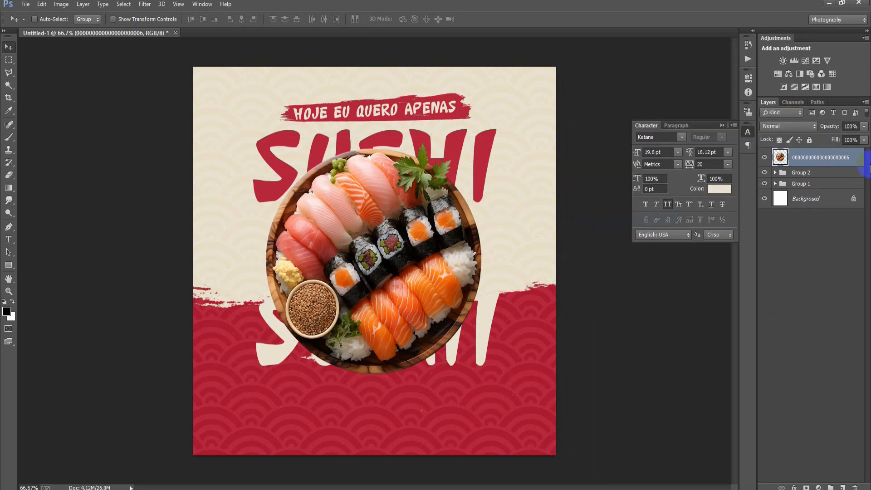
double_click(862, 165)
click(589, 276)
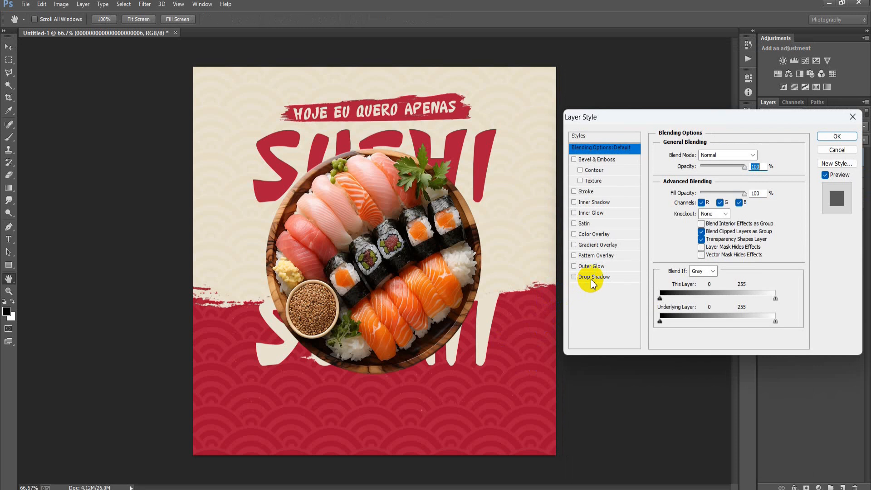
drag(432, 368, 396, 346)
drag(704, 198, 702, 216)
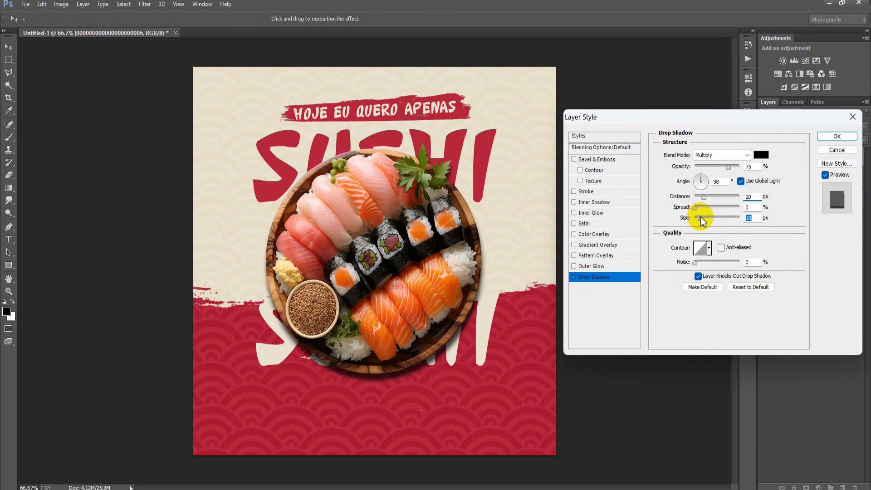
drag(725, 171, 724, 168)
drag(416, 341, 417, 342)
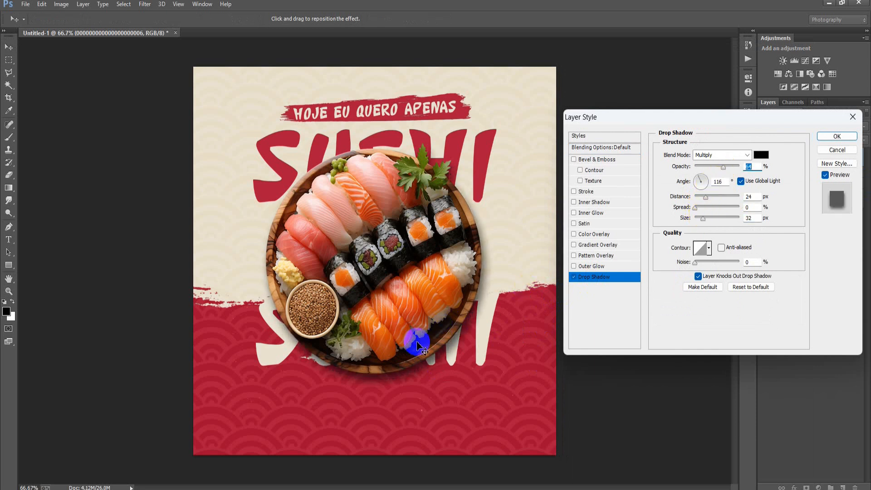
Adjust the platter's drop shadow to 62% opacity, 106° angle, 31 px distance and about 62 px size, and group the platter layer
drag(705, 197, 708, 197)
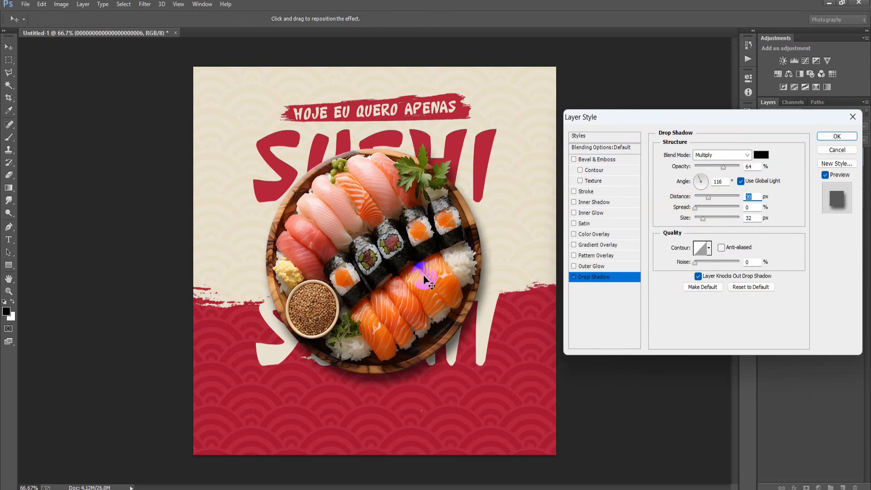
drag(425, 279, 424, 279)
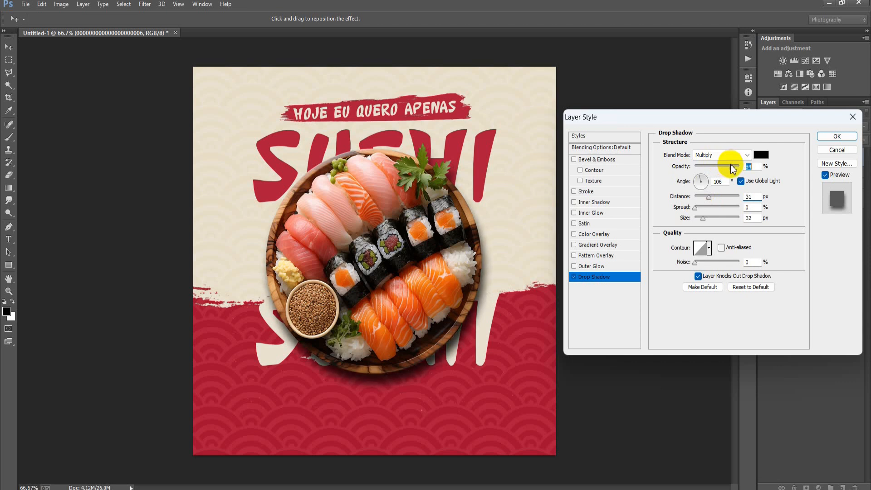
drag(735, 168, 723, 173)
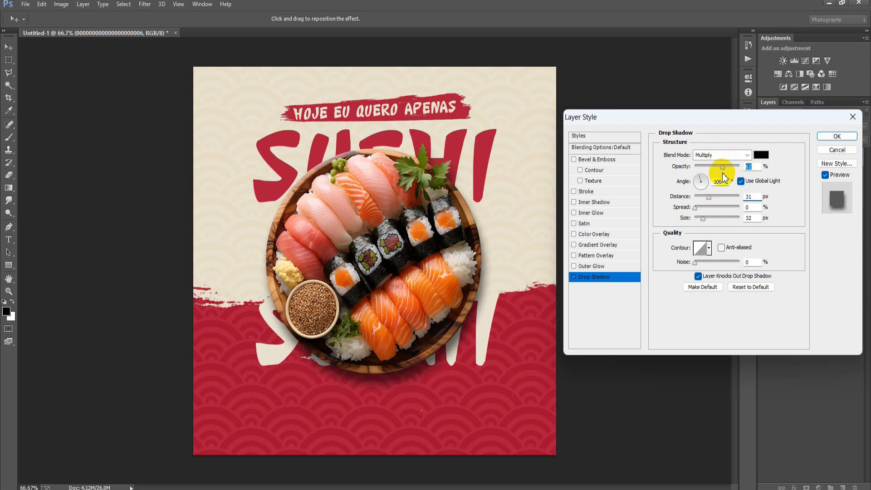
drag(712, 219, 710, 223)
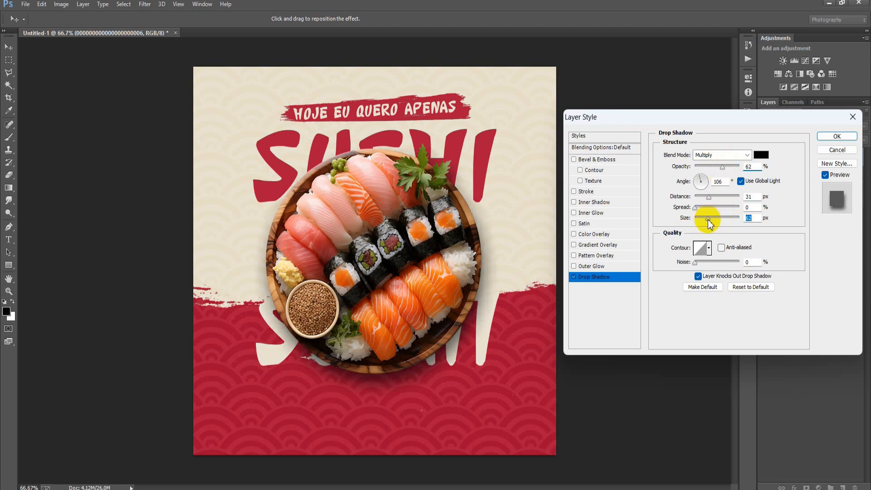
click(836, 137)
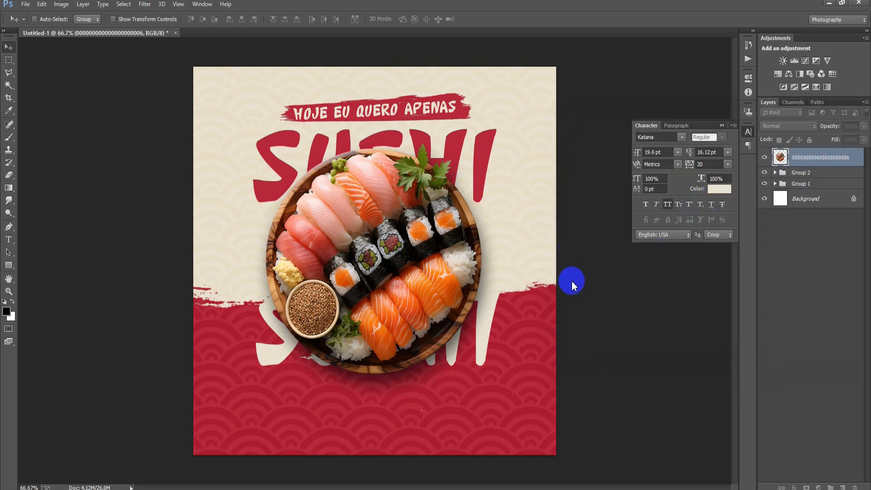
key(ctrl+g)
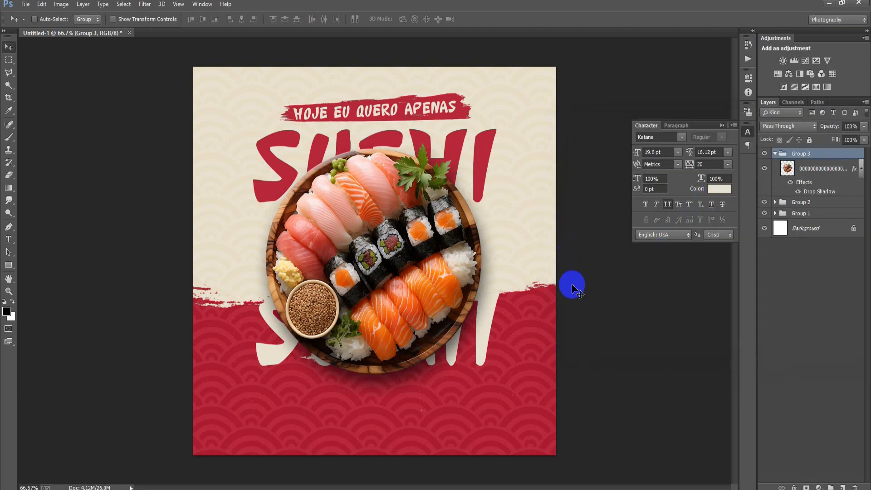
click(775, 153)
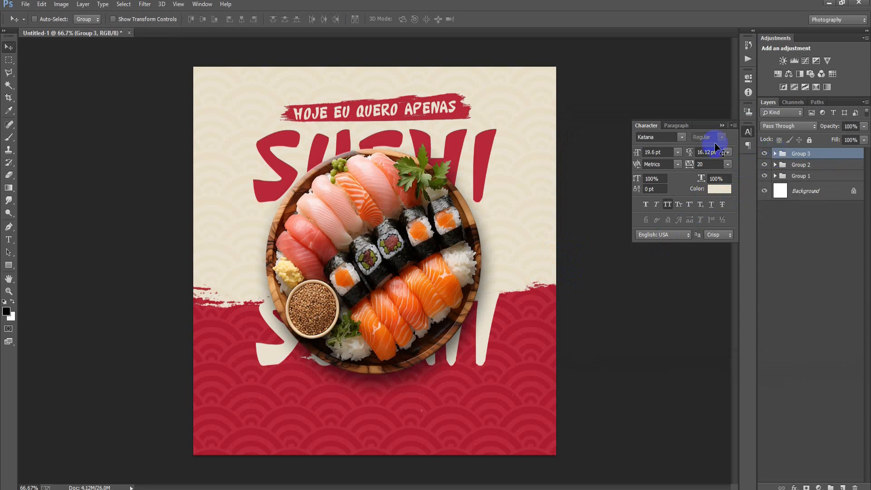
Place the chopsticks-and-maki image (file ending 0007) as linked in the canvas's upper-left corner, scaled to about 15.4% and rotated about 69.6°
click(25, 6)
click(69, 189)
double_click(447, 186)
drag(554, 415, 346, 361)
drag(413, 320, 220, 122)
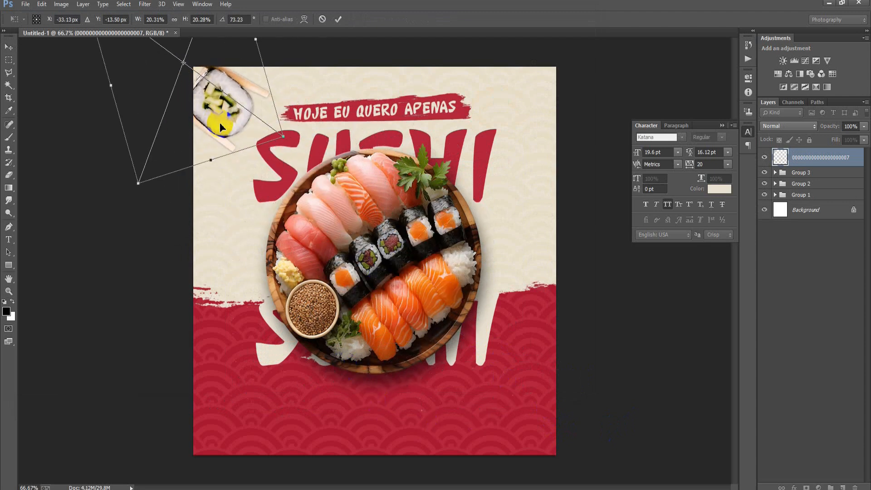
drag(140, 186, 149, 156)
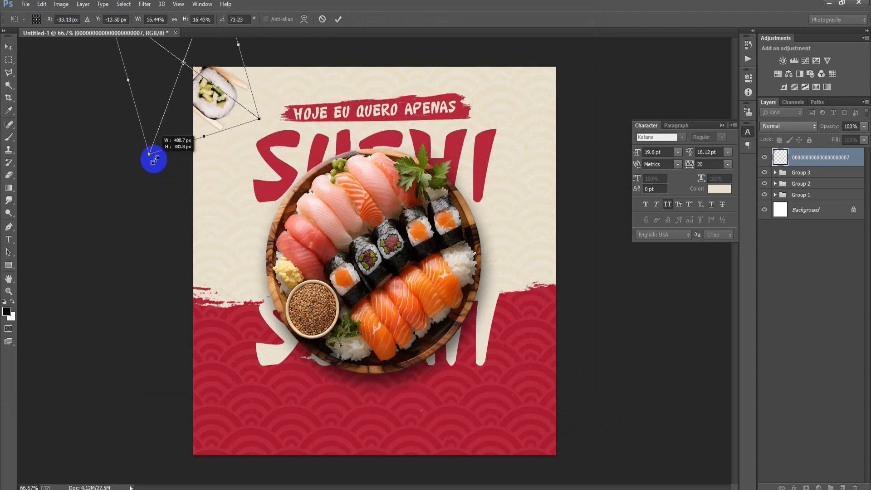
drag(213, 103, 234, 119)
drag(288, 171, 300, 163)
drag(236, 112, 235, 110)
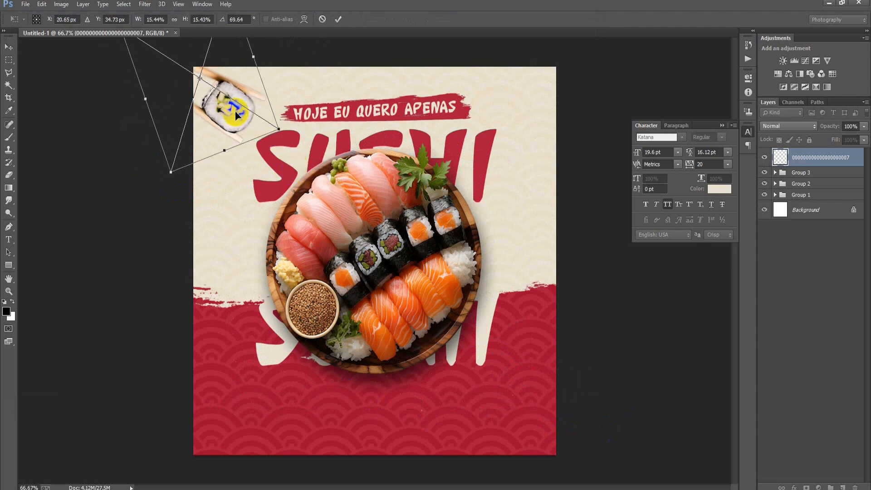
click(338, 19)
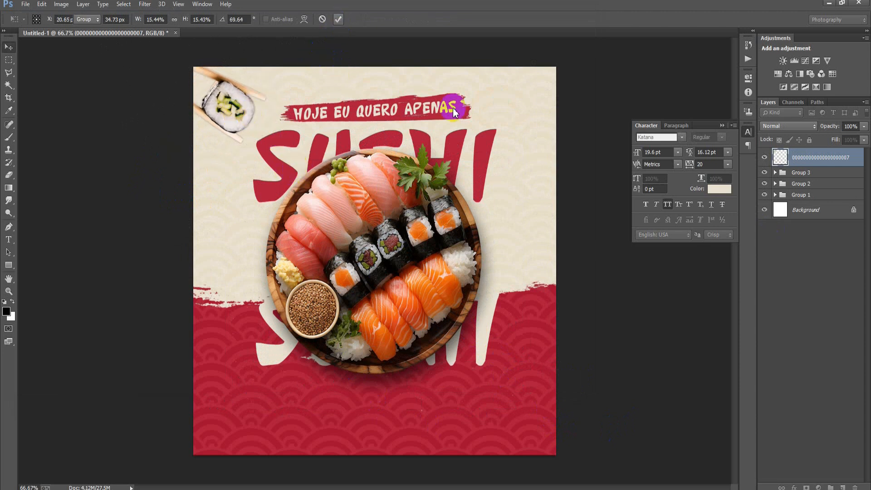
Soften the chopsticks-and-maki layer with a light Gaussian Blur
click(145, 4)
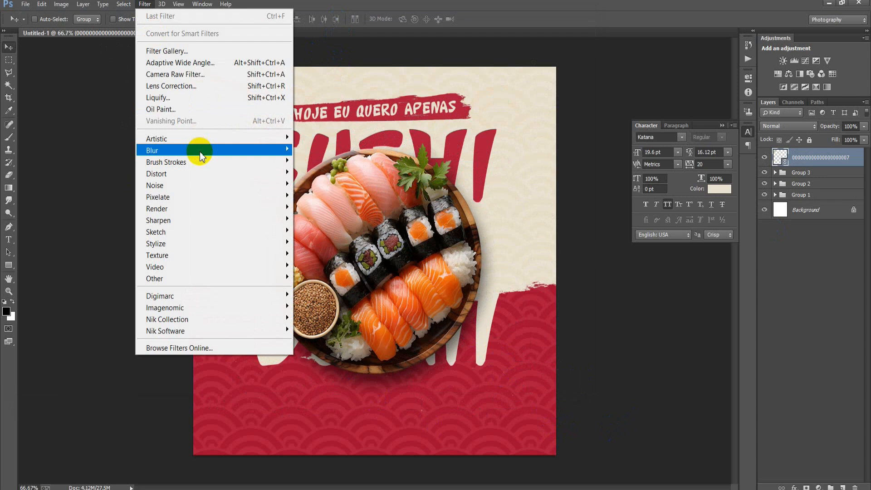
mouse_move(200, 154)
click(335, 238)
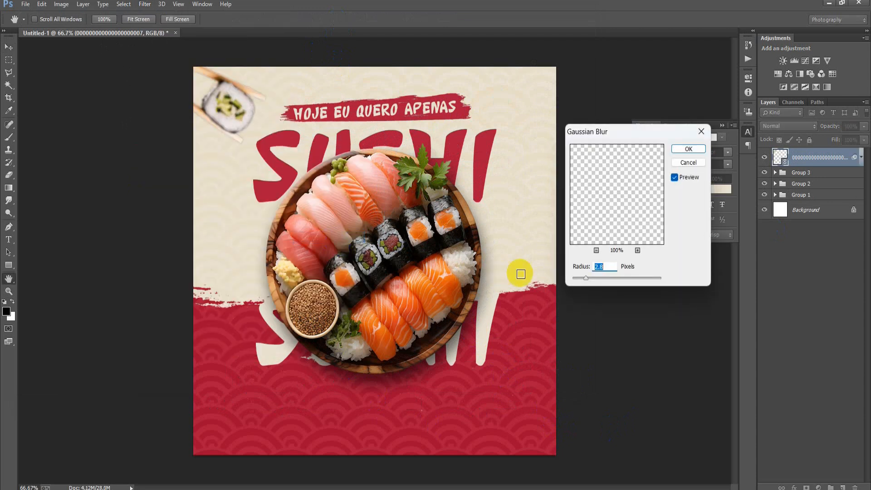
drag(586, 278, 588, 279)
click(689, 149)
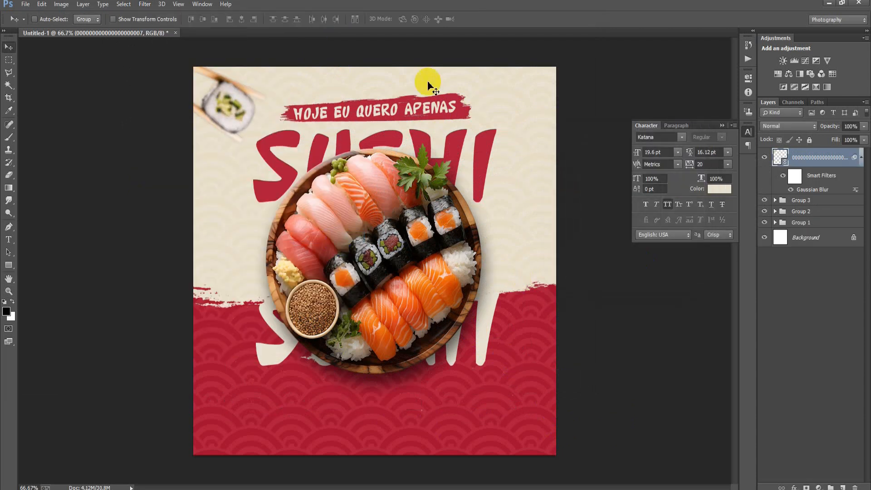
Place the salmon roll image (file ending 0009) as linked, partly beyond the canvas's upper-right corner, scaled to 7.92% and rotated -57.62°
click(25, 5)
click(82, 188)
click(570, 190)
click(525, 387)
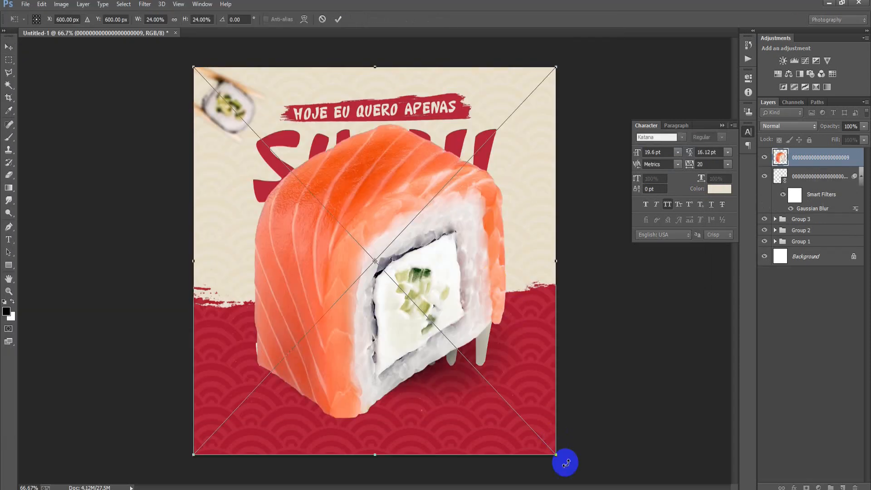
drag(552, 456, 435, 322)
drag(438, 364, 484, 284)
drag(413, 306, 573, 167)
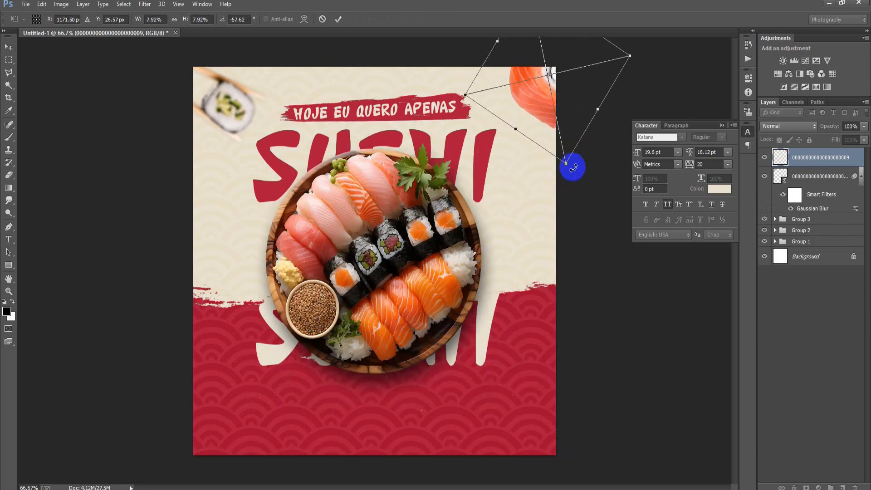
click(338, 19)
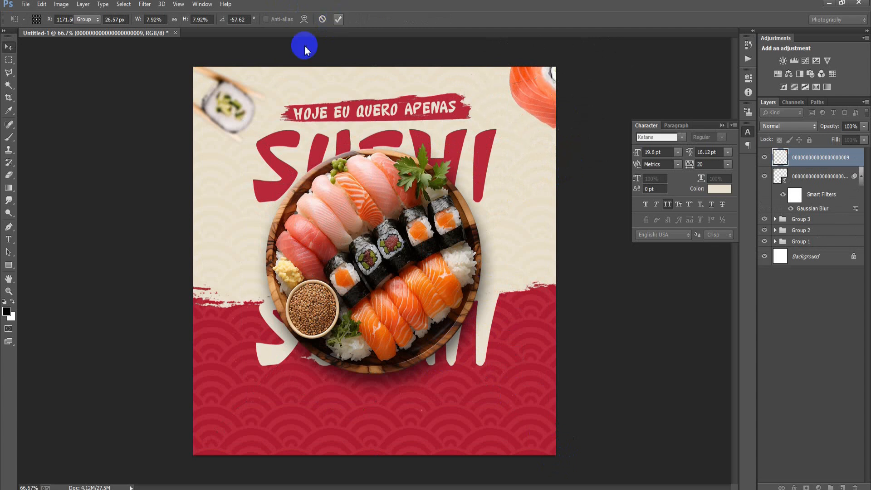
Apply a Gaussian Blur with a 3.5-pixel radius to the salmon roll at the canvas's upper-right corner
click(146, 5)
mouse_move(176, 154)
click(333, 237)
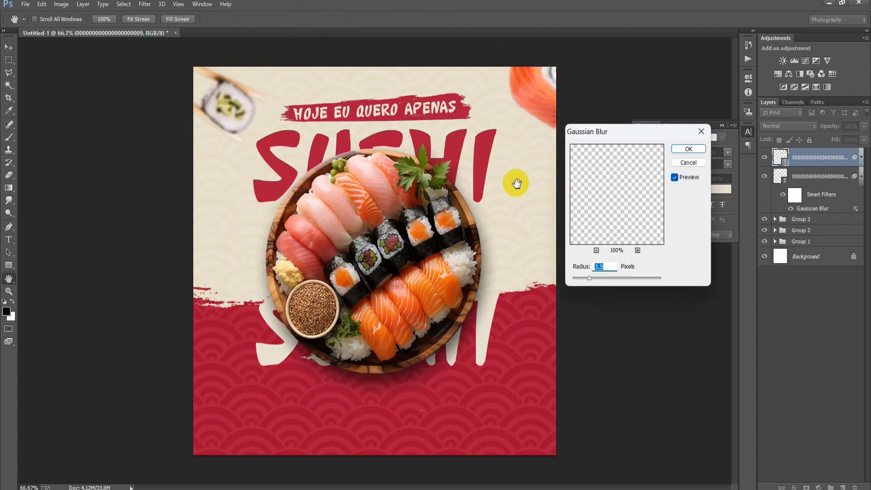
click(698, 149)
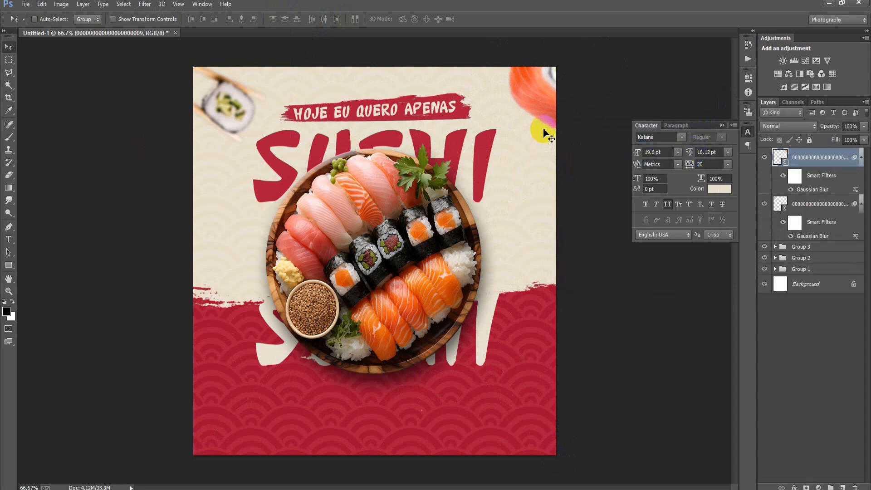
Duplicate the blurred salmon roll into the canvas's lower-left corner, scaled to about 7.16% and rotated about -27.6°
drag(545, 120, 254, 447)
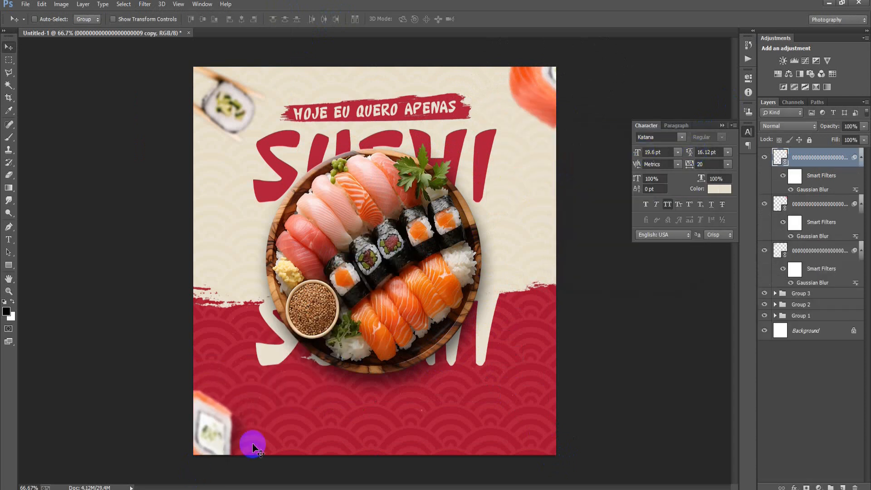
key(ctrl+t)
drag(276, 421, 233, 449)
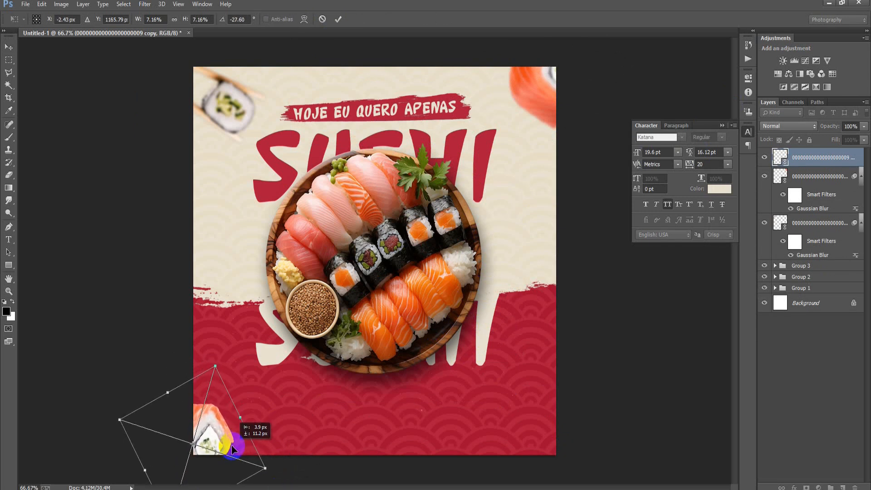
click(338, 19)
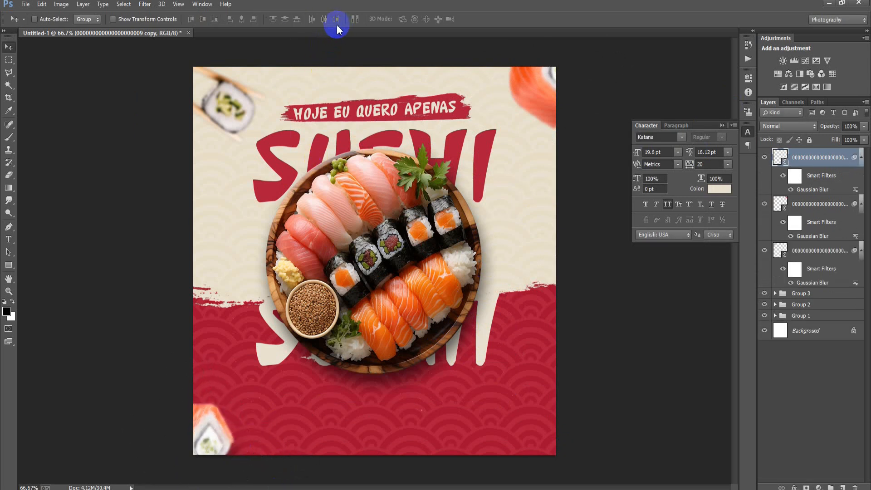
Place the salmon maki image (file ending 0005) as linked in the canvas's lower-right corner, scaled to about 12.56% and rotated about 10.98°
click(26, 5)
click(91, 191)
click(338, 196)
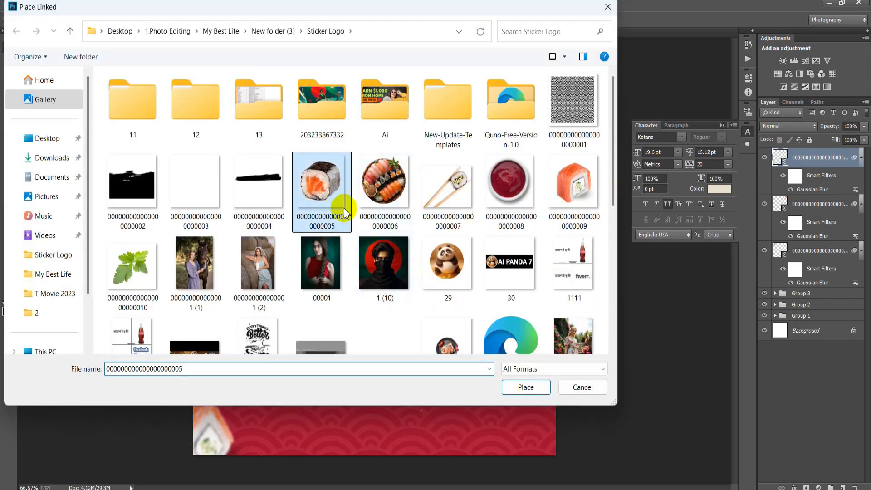
click(526, 387)
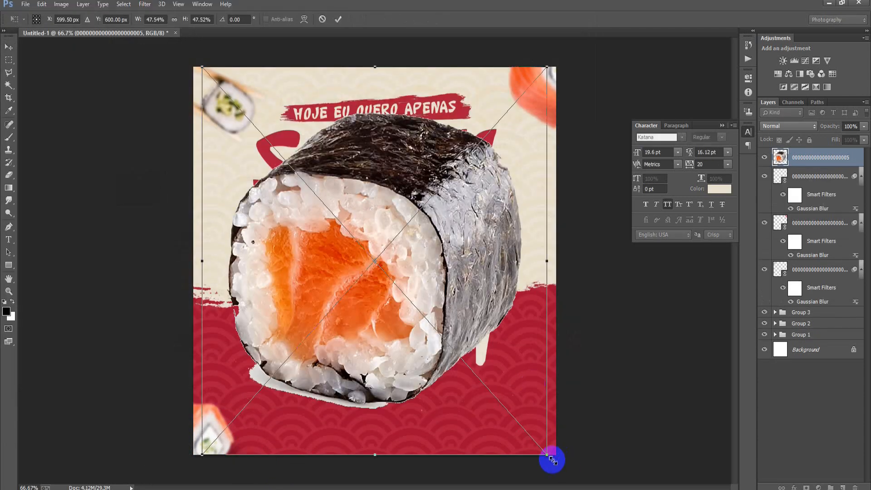
drag(548, 455, 432, 325)
drag(463, 359, 449, 400)
drag(417, 299, 560, 459)
drag(592, 379, 579, 387)
drag(589, 430, 620, 433)
drag(556, 447, 562, 459)
click(337, 19)
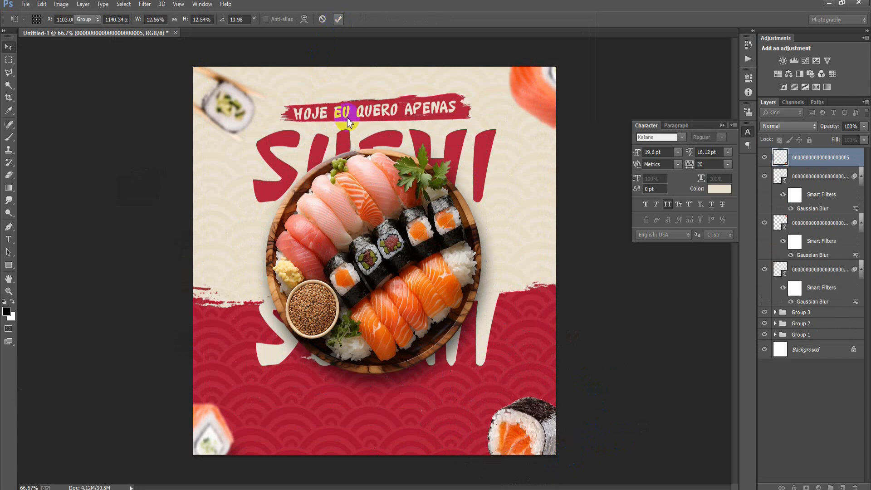
Apply a Gaussian Blur with a 3.5-pixel radius to the salmon maki in the lower-right corner
click(143, 4)
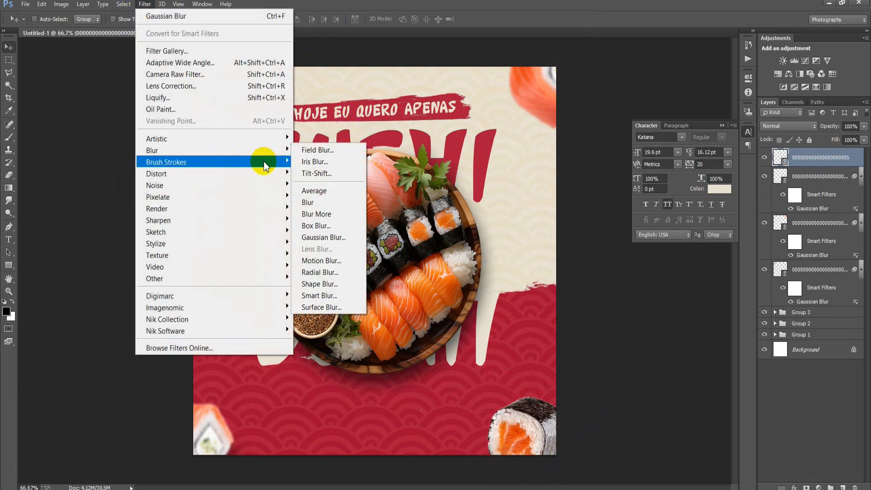
click(324, 237)
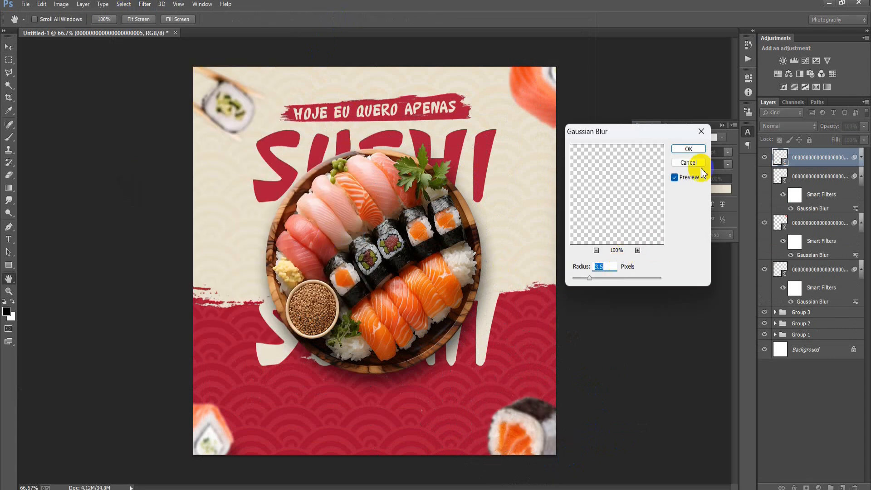
click(692, 149)
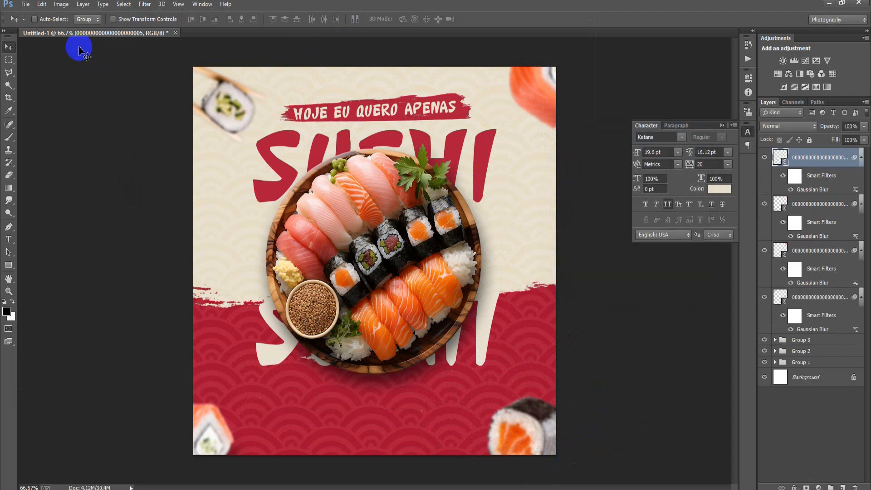
Place the green herb image (file ending 0010) as linked beside the platter's right edge, scaled to 2.93%
click(25, 4)
click(53, 191)
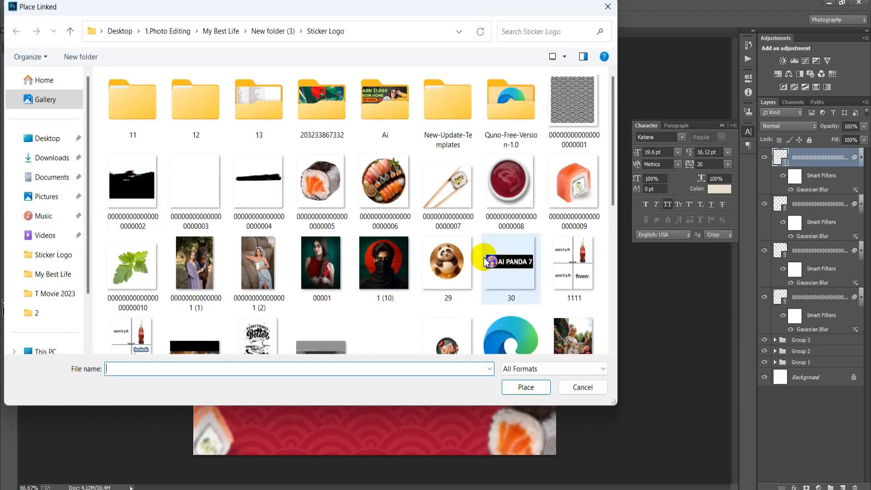
double_click(160, 283)
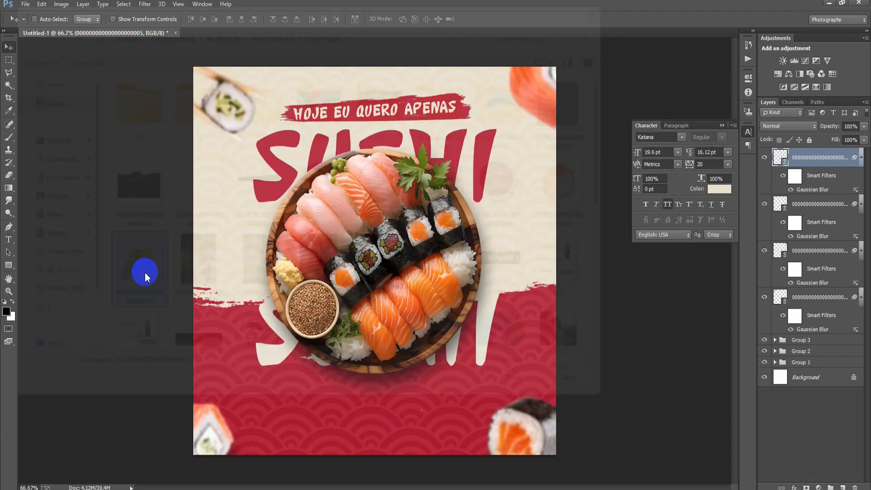
drag(554, 428, 404, 287)
drag(383, 250, 538, 240)
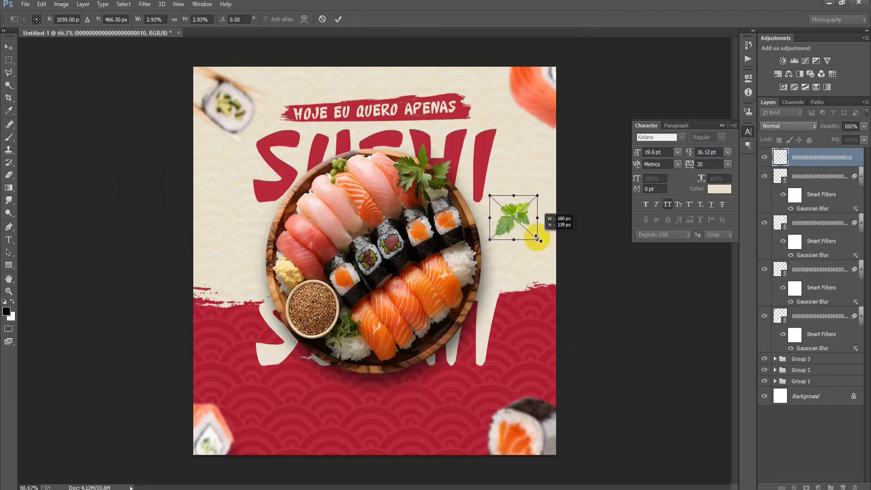
click(338, 19)
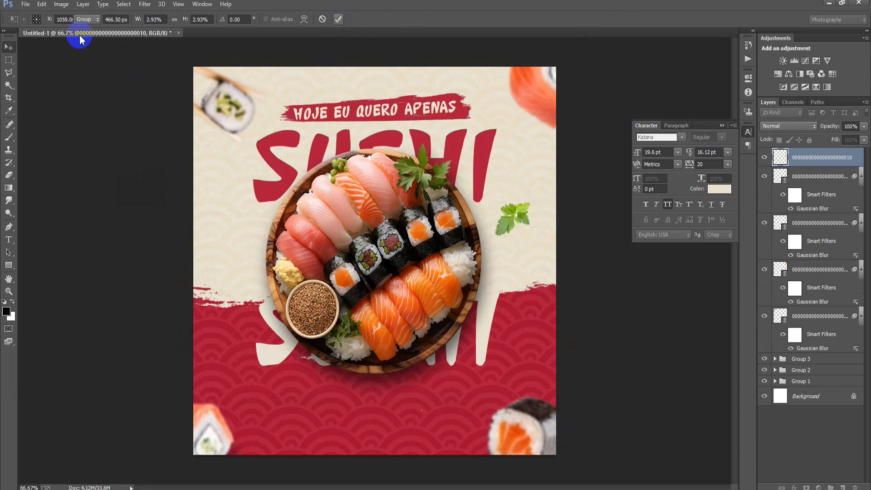
Soften the herb layer with a light Gaussian Blur, using a smaller radius than on the other food accents
click(144, 4)
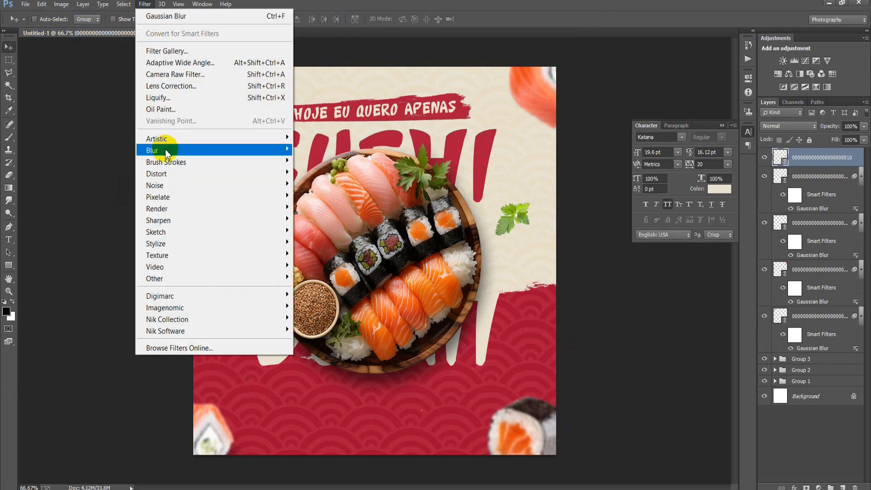
mouse_move(159, 150)
click(324, 238)
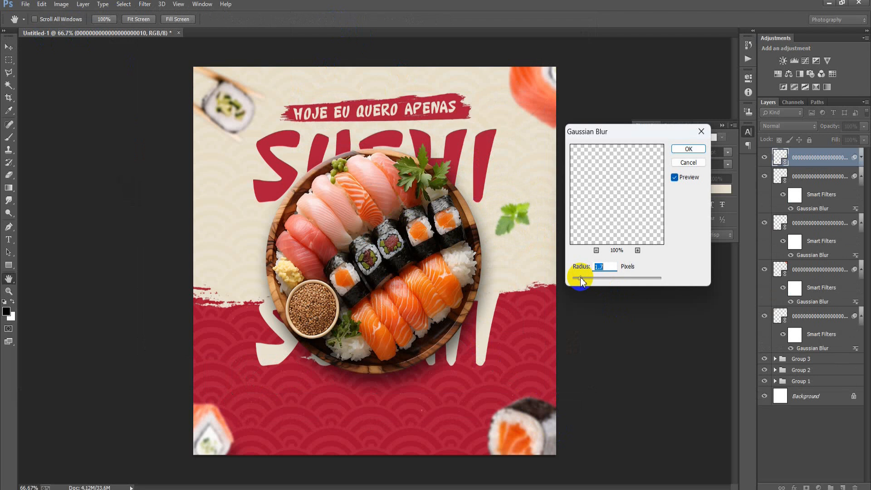
drag(580, 277, 576, 277)
click(682, 151)
Place the red sauce bowl image (file ending 0008) as linked at the canvas's left edge beside the platter, scaled to about 10.46%
click(6, 48)
click(26, 5)
click(50, 189)
double_click(521, 228)
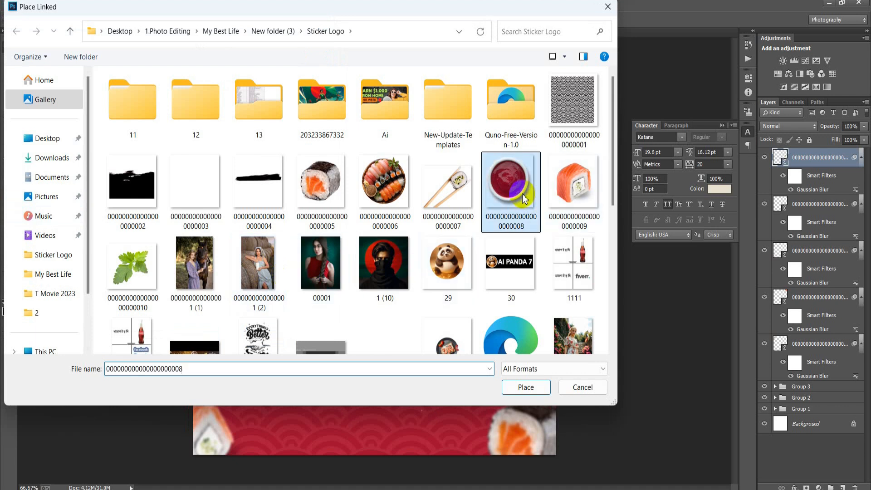
drag(546, 454, 417, 309)
drag(381, 277, 220, 289)
drag(266, 344, 245, 323)
drag(231, 286, 233, 297)
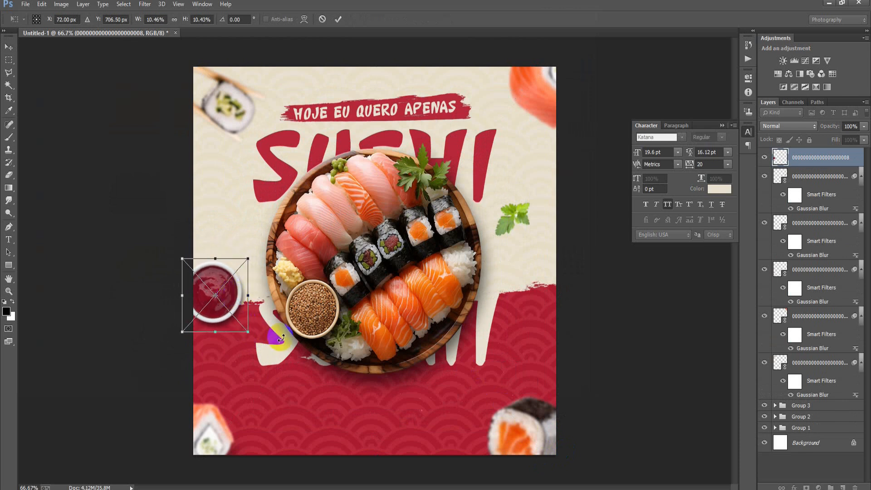
click(338, 19)
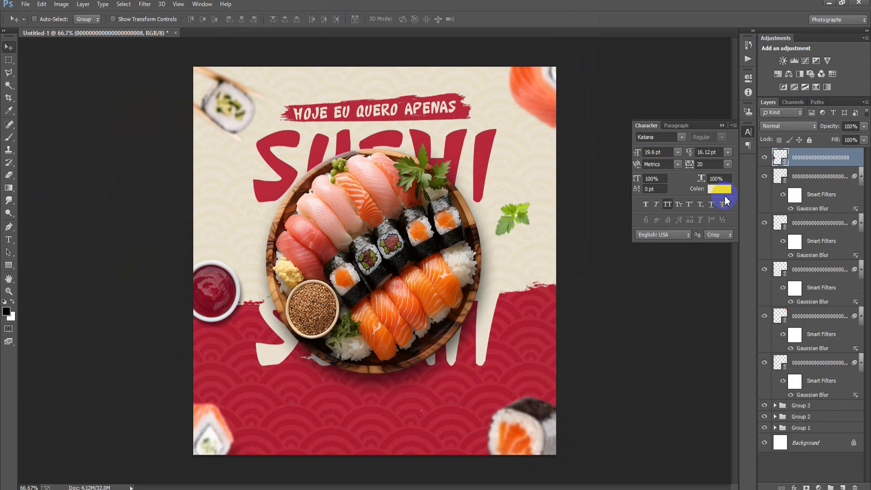
Group all six food accent layers and add a new empty layer above the group
shift+click(828, 368)
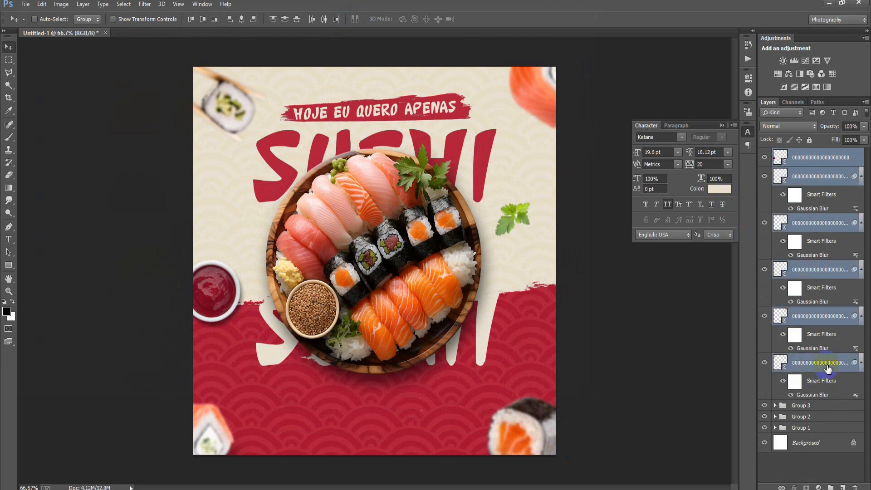
key(ctrl+g)
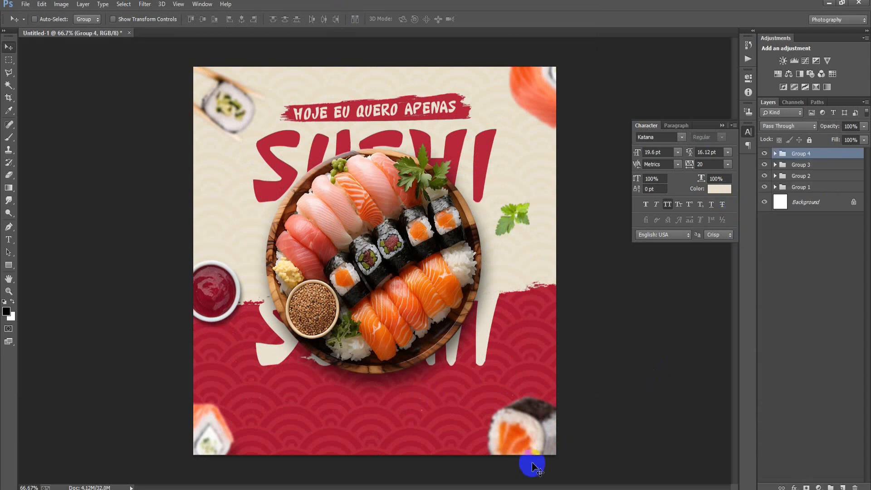
click(843, 487)
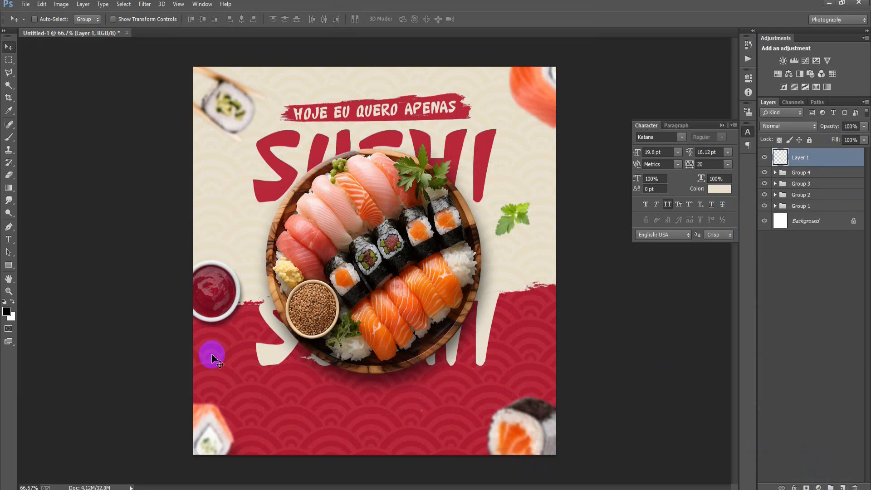
Add the text "CHAMA NO DELIVERY" in cream Katana lettering on the red area below the platter
click(9, 239)
click(334, 405)
text(CHAMA NO DELIVERY)
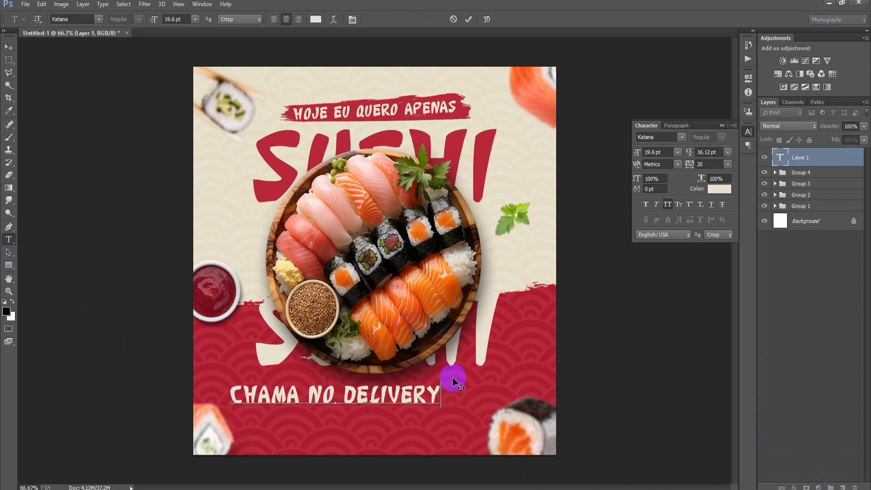
click(9, 48)
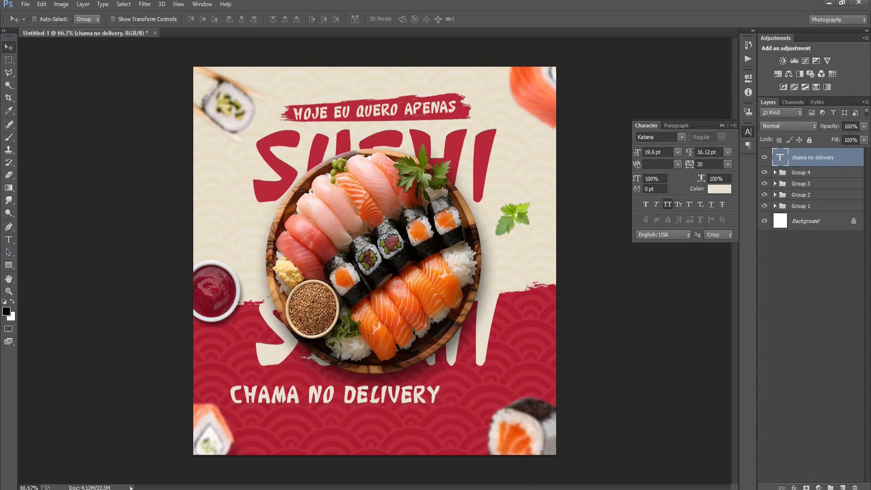
Move the delivery text under the platter's centre and scale it down to about 12.12 pt
drag(382, 383, 428, 381)
key(ctrl+t)
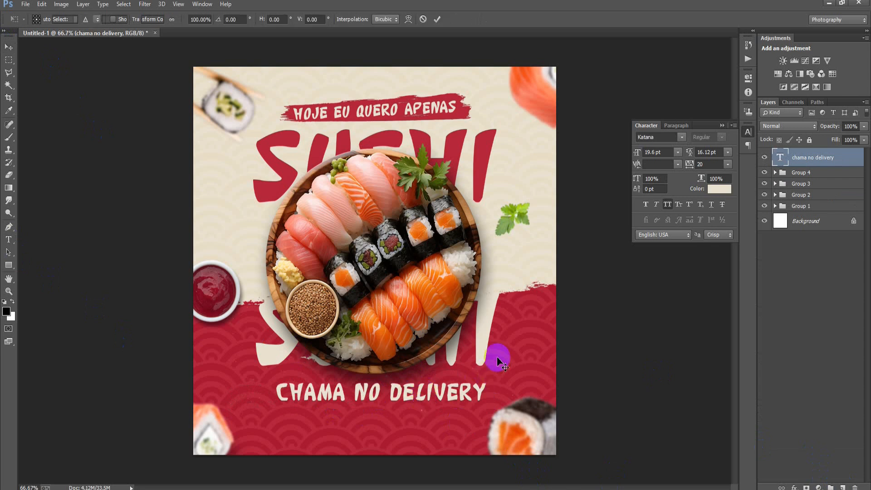
drag(489, 405, 447, 398)
click(438, 23)
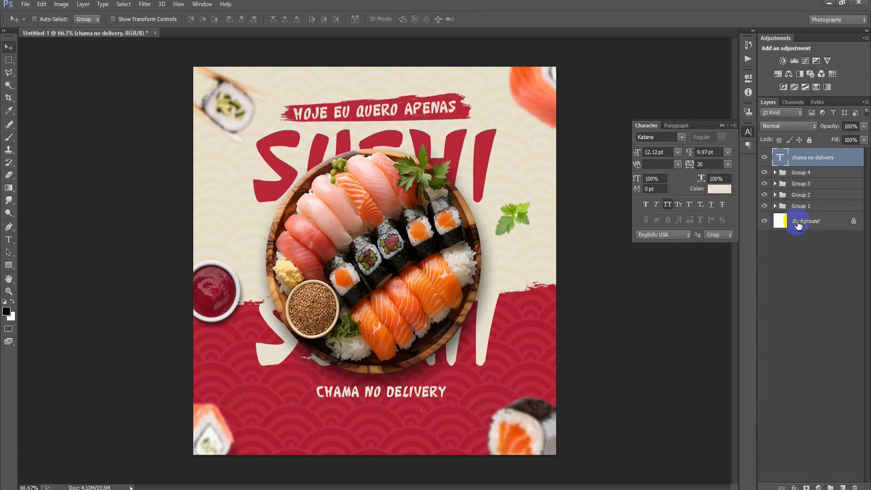
Center the delivery text horizontally on the canvas and nudge it slightly down
ctrl+click(802, 221)
click(242, 21)
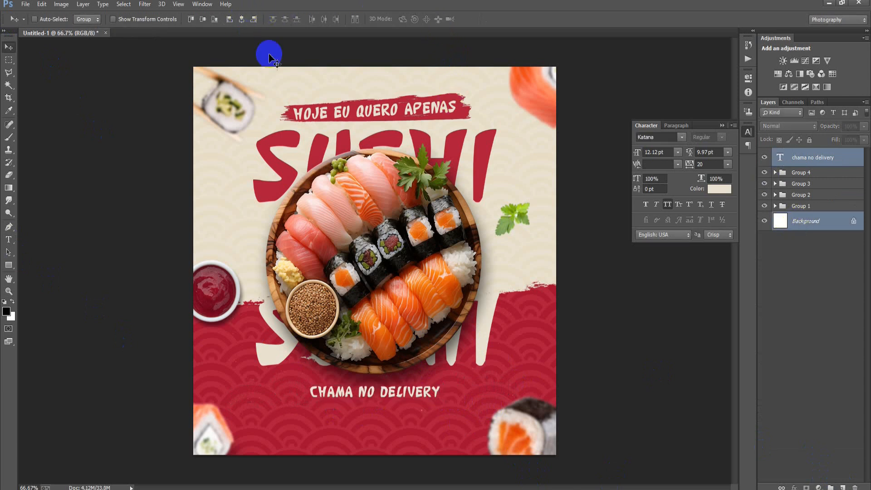
click(782, 160)
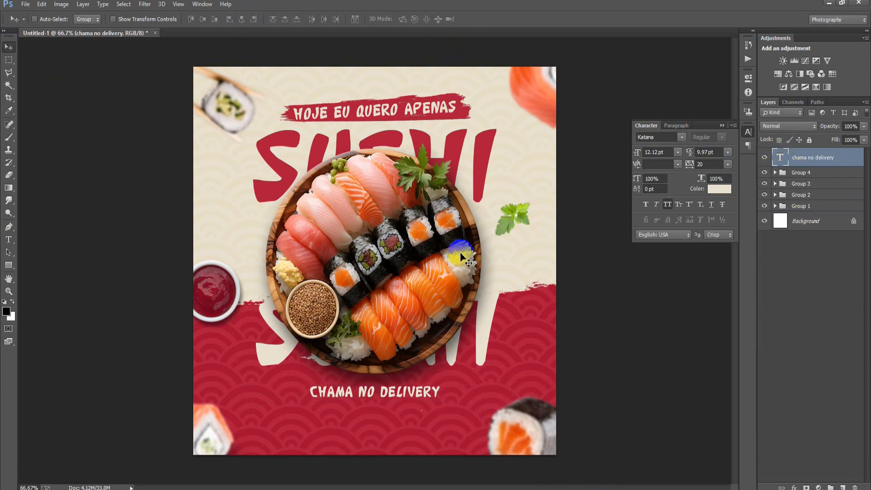
key(Down)
key(Down)
key(Down)
key(Down)
key(Down)
key(Down)
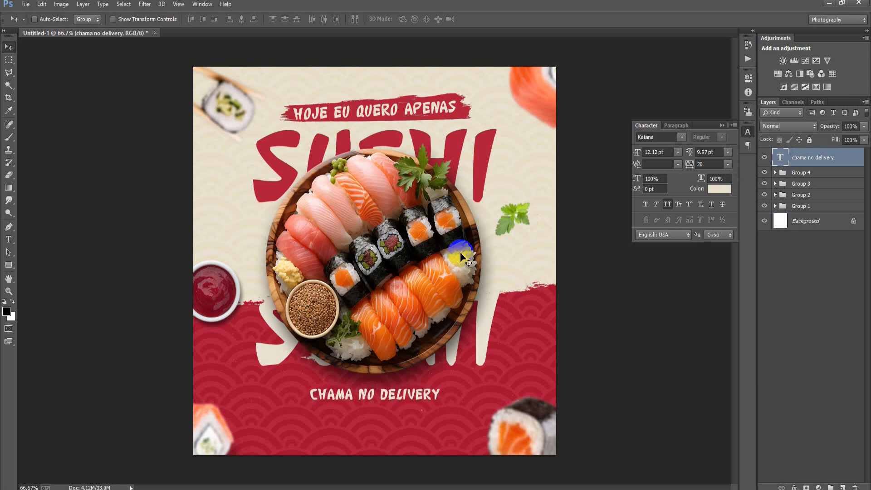
Duplicate the delivery text and shift the copy straight down to form a second line beneath it
key(ctrl+j)
key(Down)
key(Down)
key(Down)
key(Down)
key(Down)
key(Down)
key(Down)
key(Down)
key(Down)
key(Down)
key(Down)
key(Down)
key(Down)
key(Down)
key(Down)
key(Down)
key(Down)
key(Down)
key(Down)
key(Down)
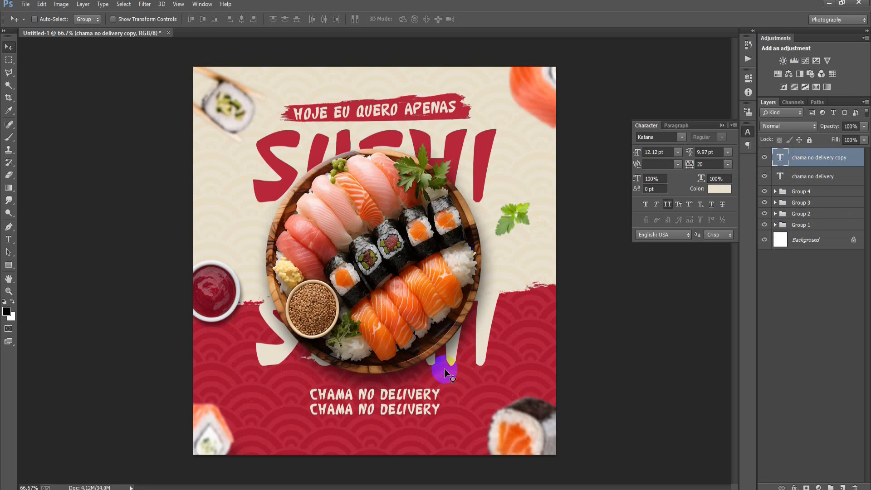
Replace the duplicated line's text with the delivery phone number
double_click(781, 157)
text((00) 1 2345-7689)
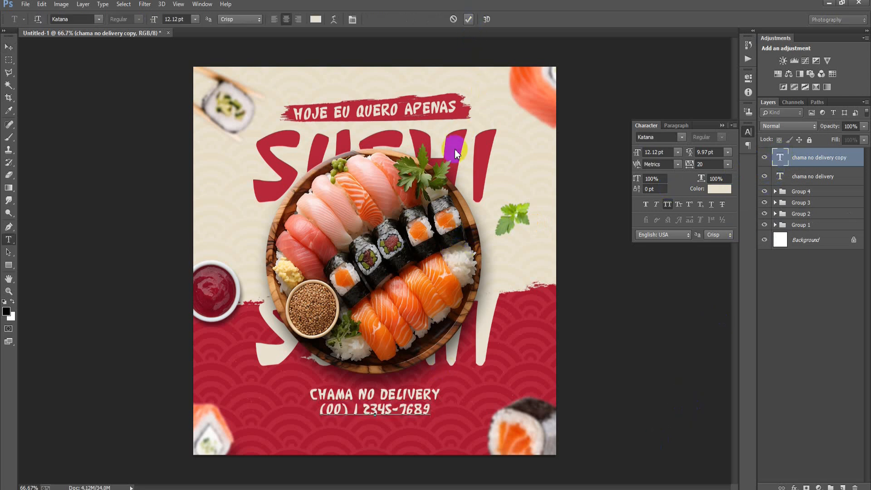
click(468, 19)
key(v)
Scale the phone number line down to about 88.37% and nudge it slightly left beneath the delivery text
key(ctrl+t)
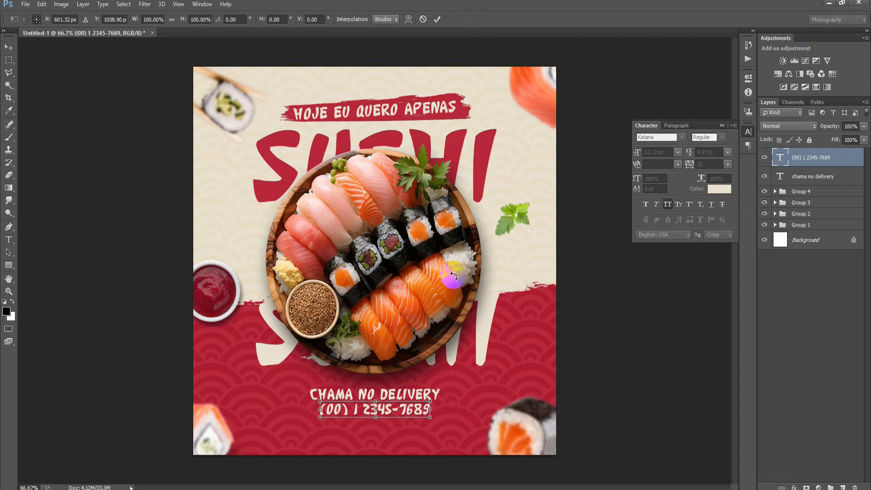
drag(430, 417, 424, 414)
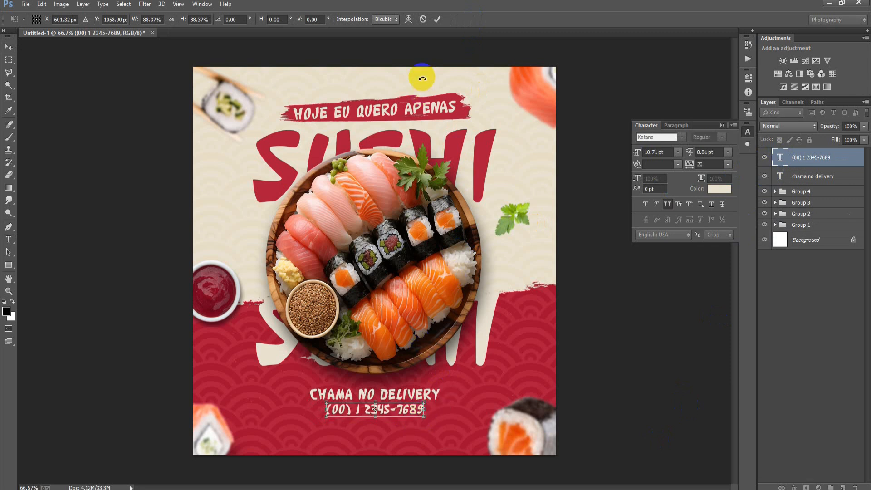
click(437, 19)
key(Left)
key(Left)
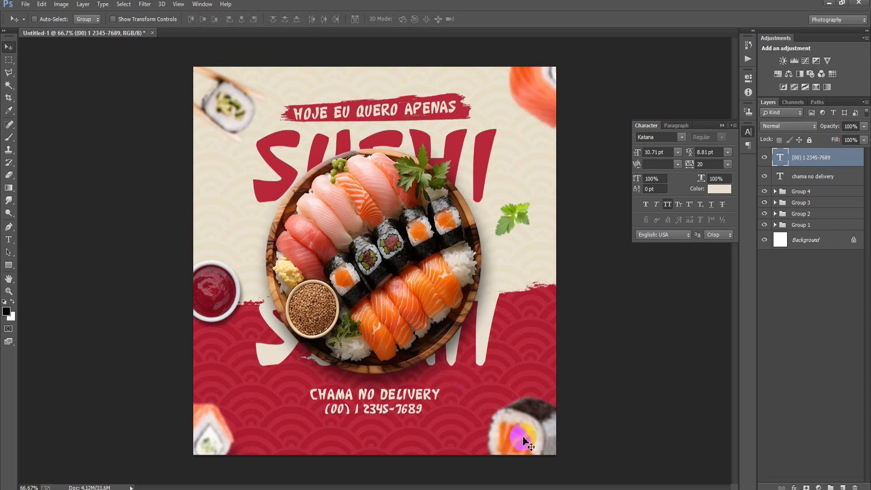
Group the phone number and "chama no delivery" text layers together
shift+click(812, 181)
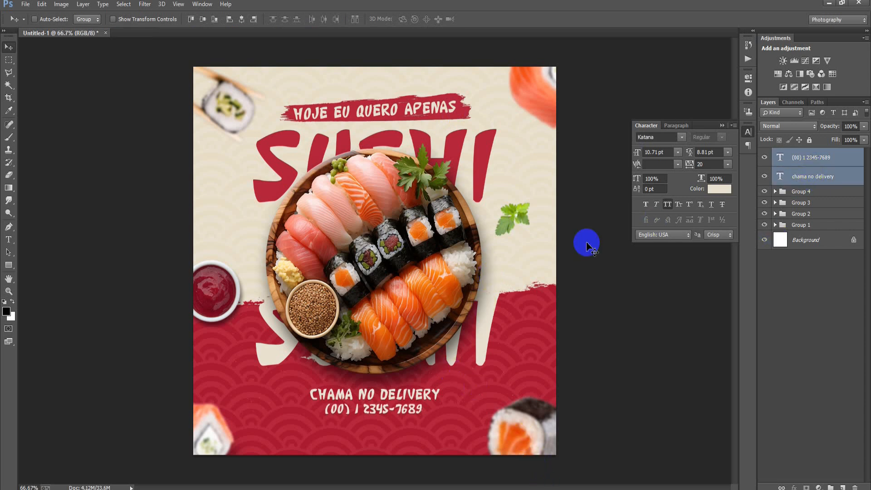
key(ctrl+g)
click(842, 487)
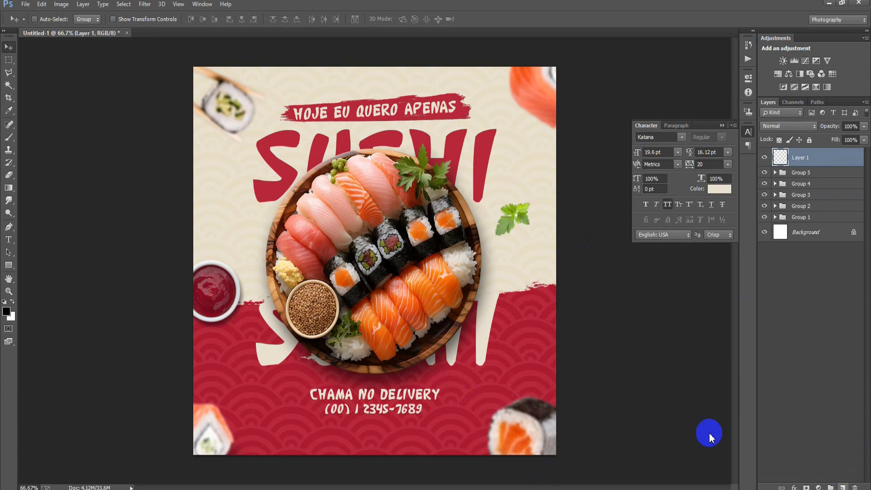
click(8, 265)
drag(299, 445, 437, 460)
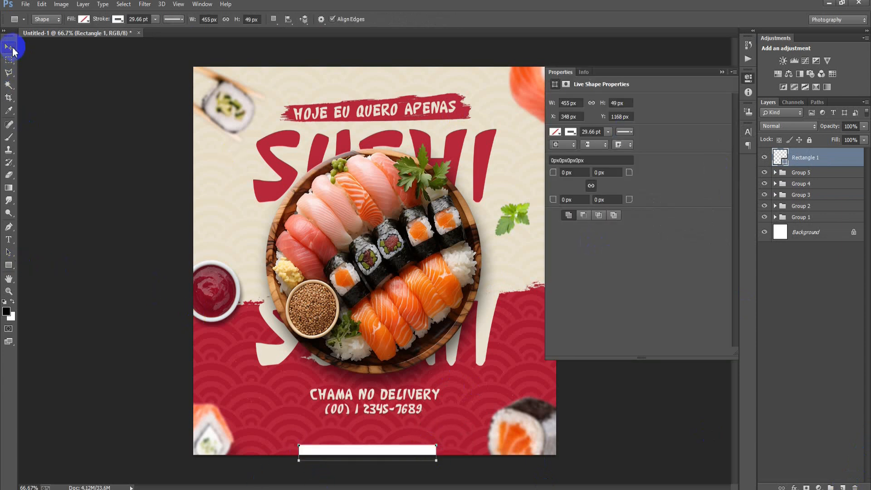
click(13, 50)
double_click(780, 157)
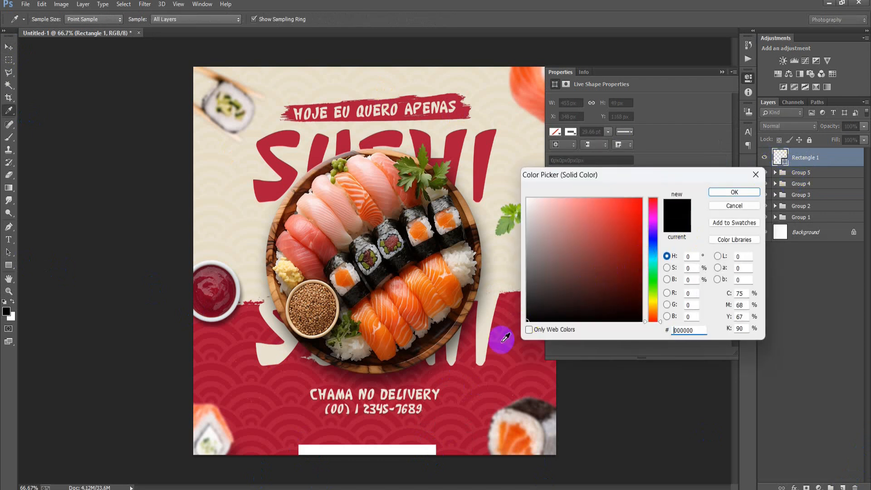
click(727, 192)
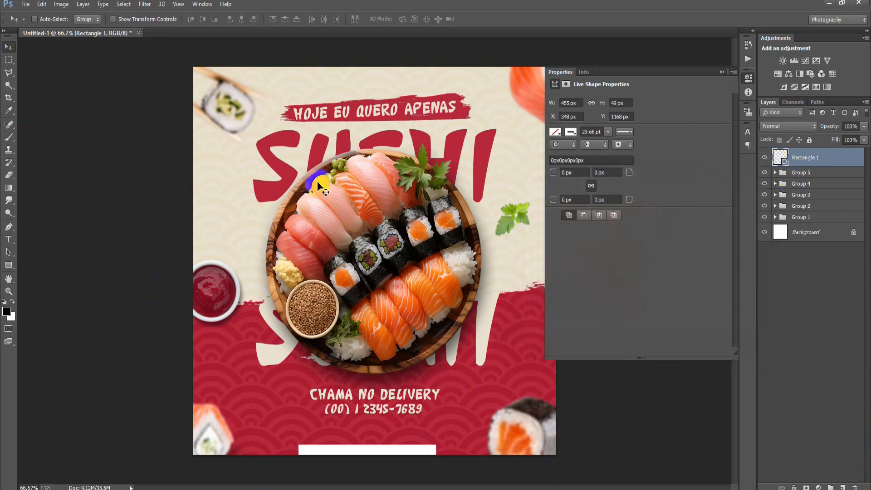
click(722, 71)
double_click(780, 157)
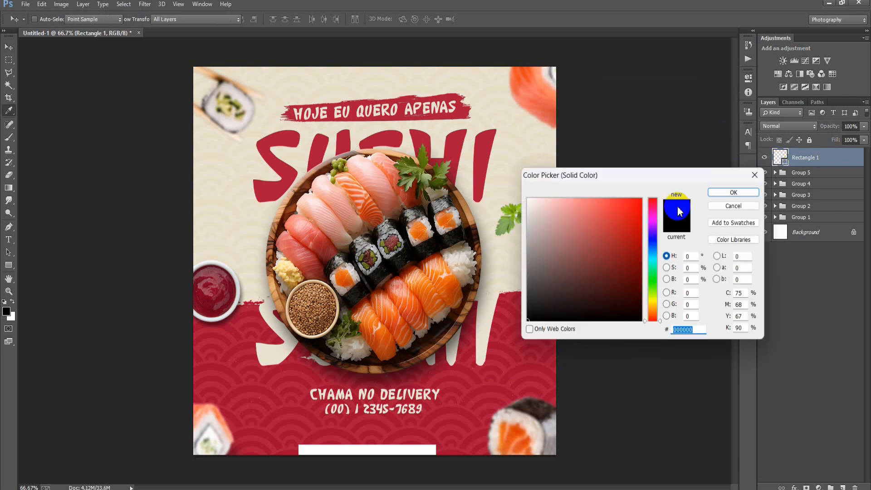
click(734, 205)
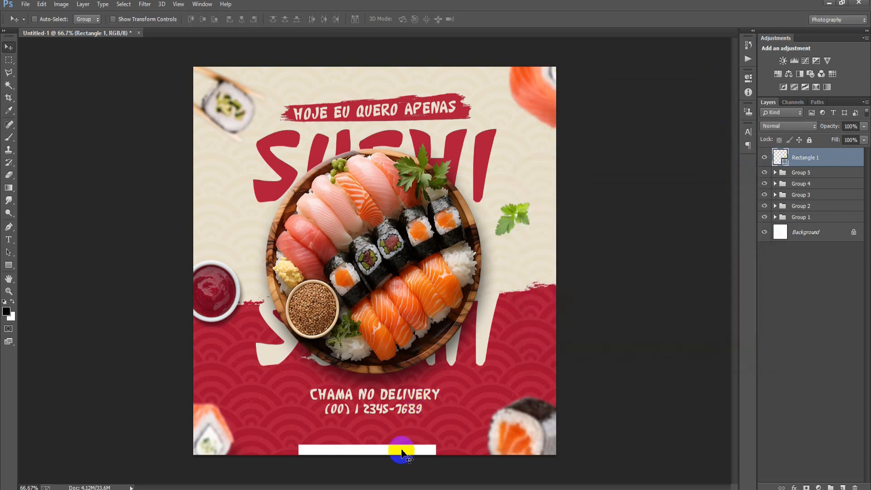
drag(403, 449, 406, 439)
double_click(779, 157)
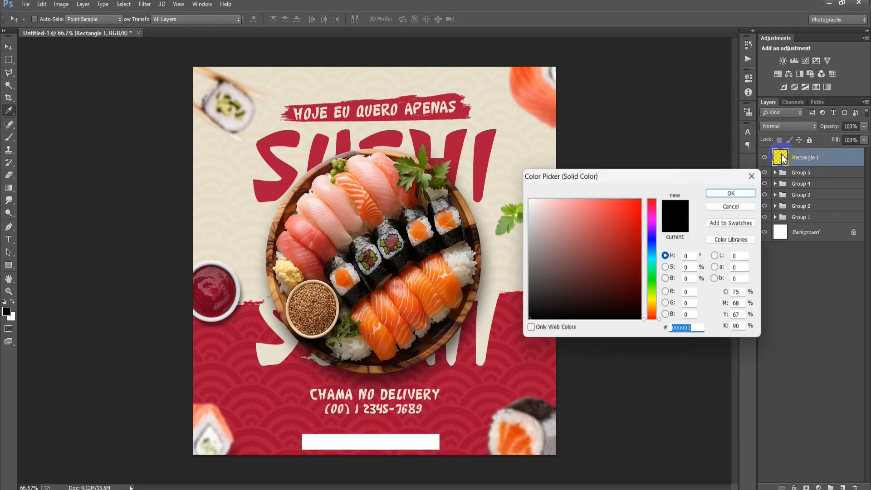
click(734, 192)
key(Delete)
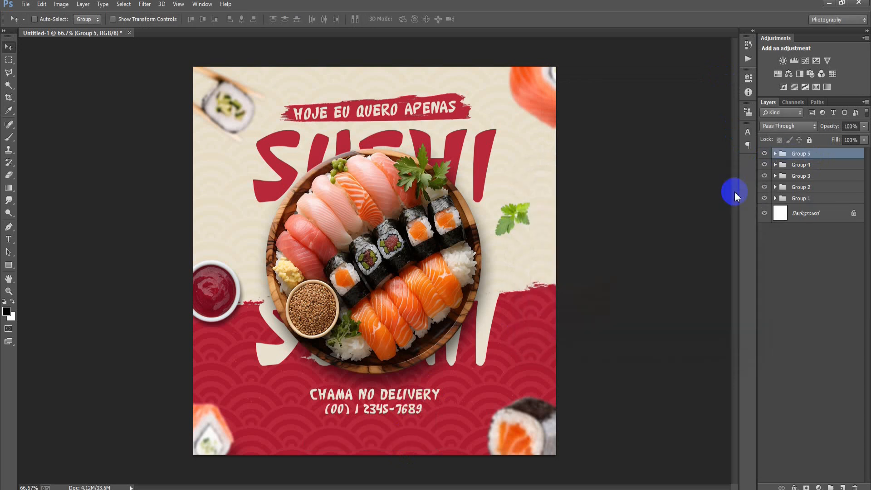
key(Delete)
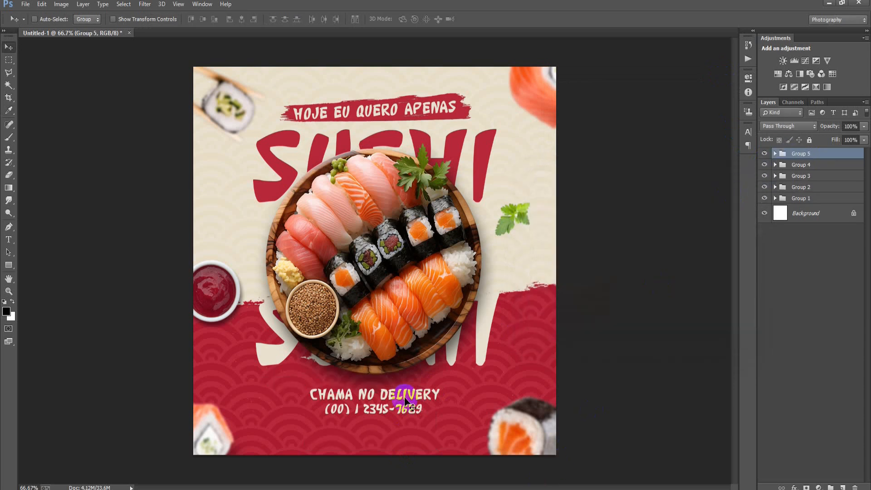
On a new layer, draw a black-filled rectangle about 499 × 51 px below the phone number and remove its stroke
click(842, 486)
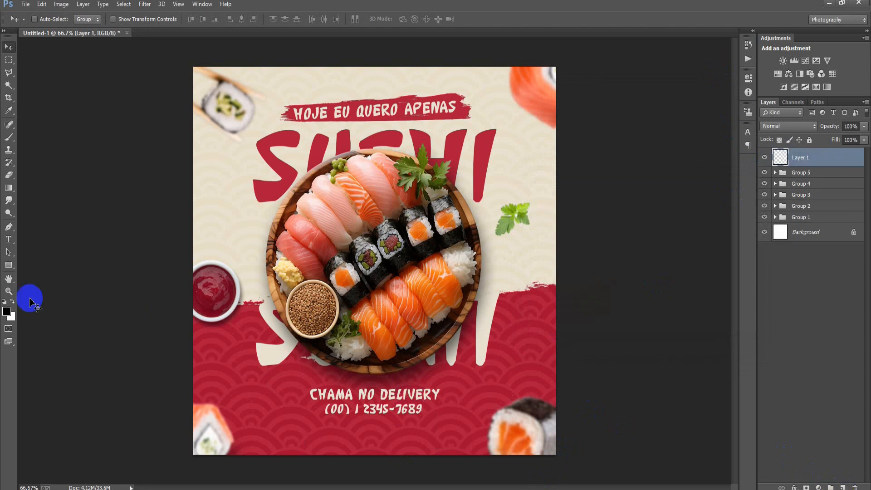
click(9, 265)
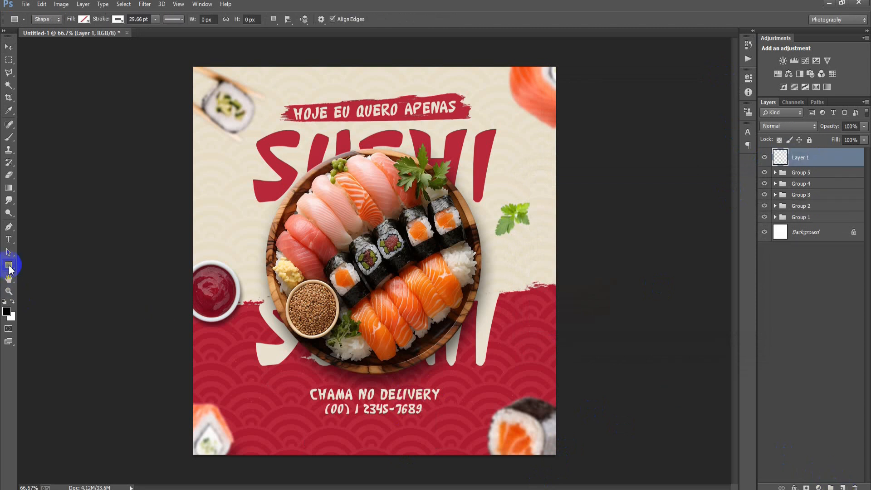
click(83, 19)
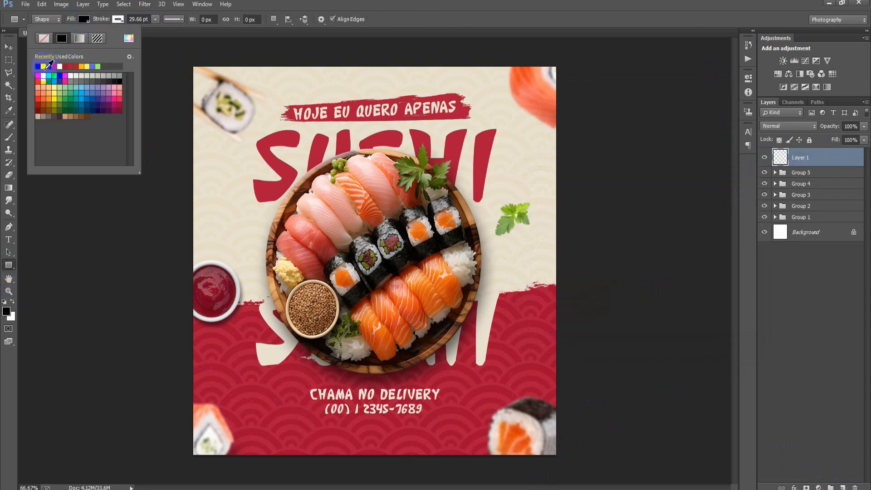
click(9, 46)
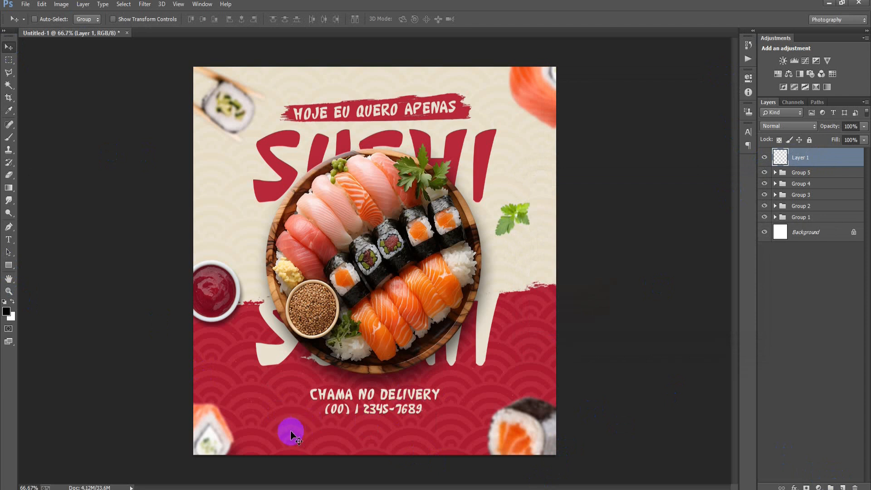
click(9, 265)
drag(304, 432, 454, 450)
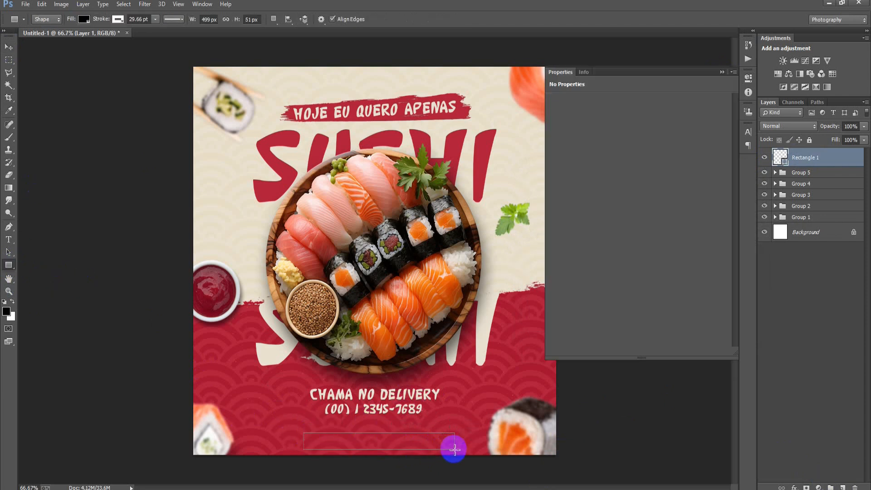
click(119, 20)
click(78, 38)
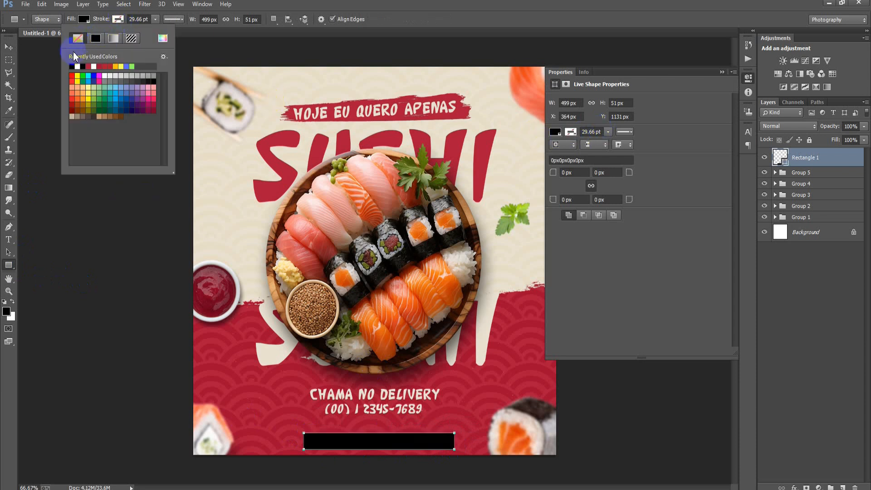
Move the black bar down to the canvas's lower edge and center it horizontally against the background
click(9, 47)
mouse_move(384, 447)
mouse_down()
mouse_move(390, 441)
mouse_move(388, 448)
mouse_up()
ctrl+click(815, 233)
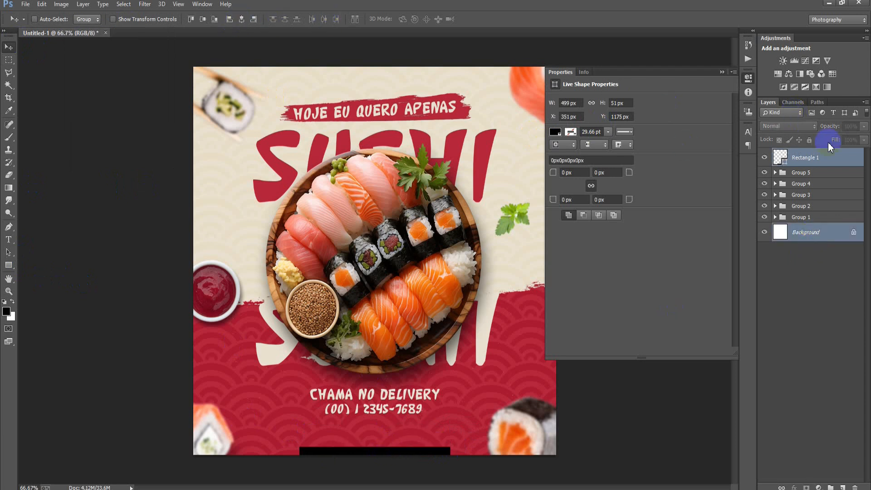
click(821, 159)
On a new layer, draw a second rectangle about 725 × 191 px across the platter and remove its stroke
click(842, 486)
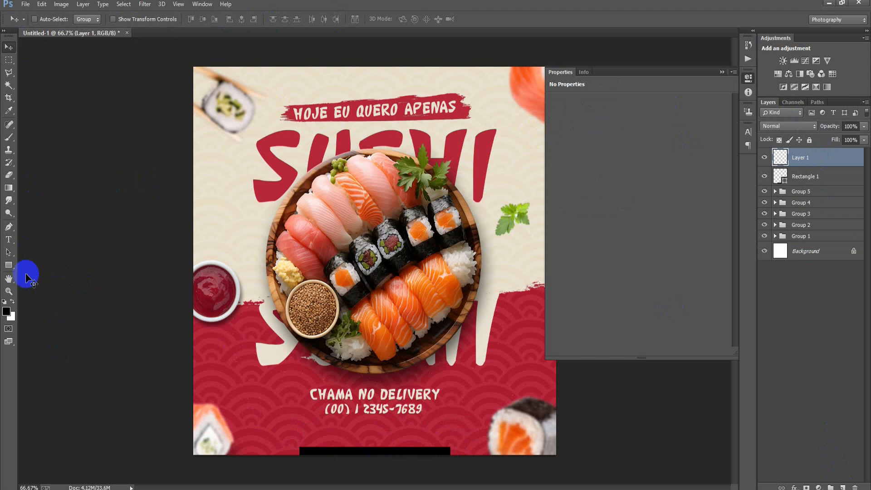
click(9, 265)
drag(248, 240, 468, 301)
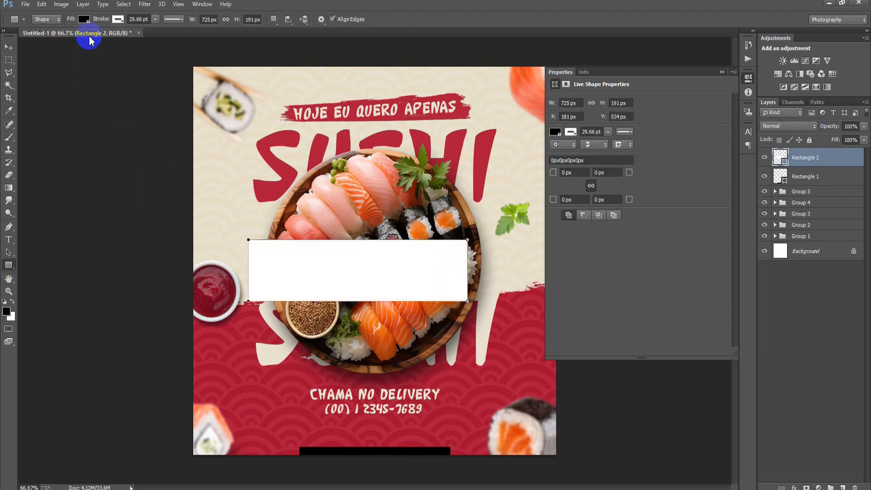
click(118, 19)
click(78, 38)
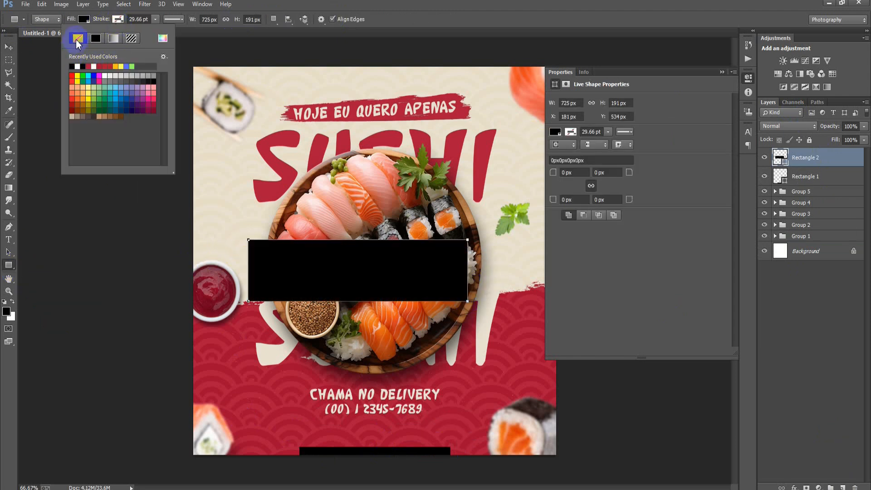
Set the second rectangle's fill color to ffffff
click(83, 19)
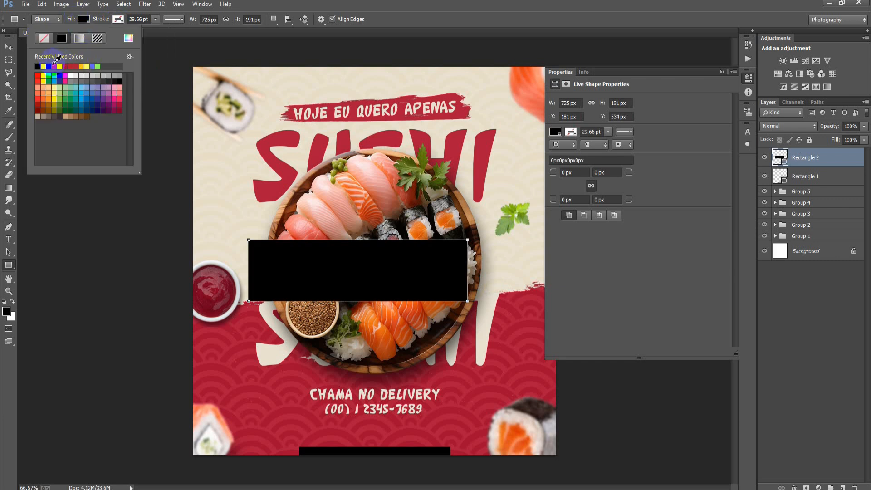
click(8, 45)
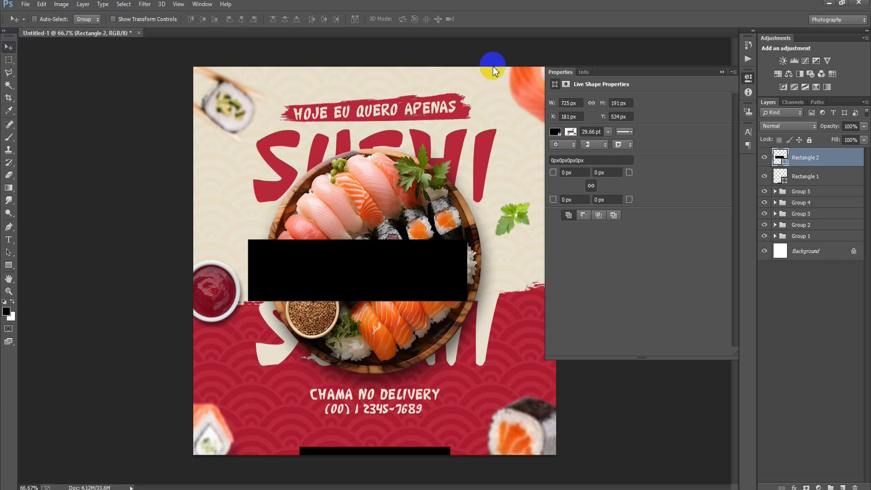
double_click(780, 156)
text(ffffff)
click(742, 192)
Scale the white rectangle down to about 431 × 123 px and place it over the black bar below the phone number
key(ctrl+t)
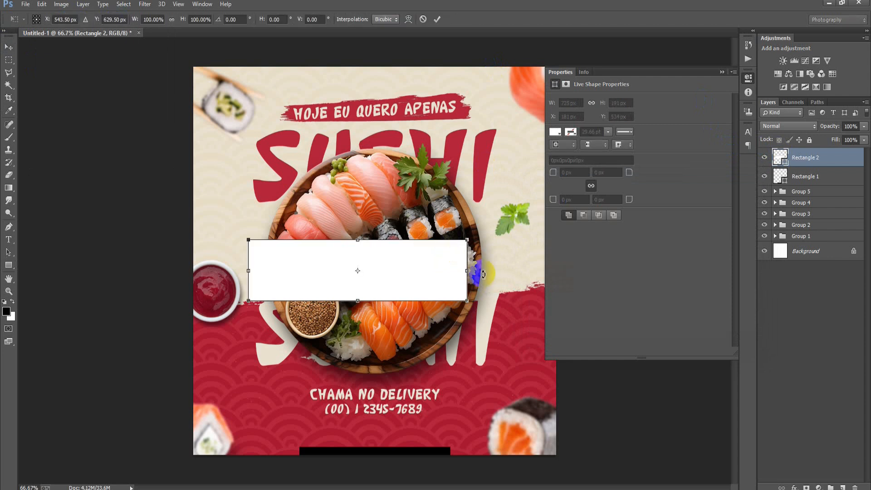
drag(467, 301, 436, 295)
drag(358, 290, 440, 461)
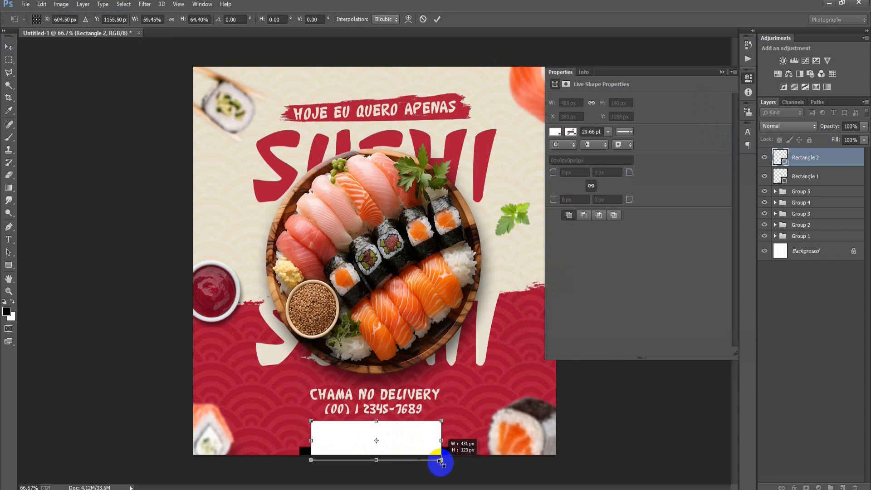
click(437, 19)
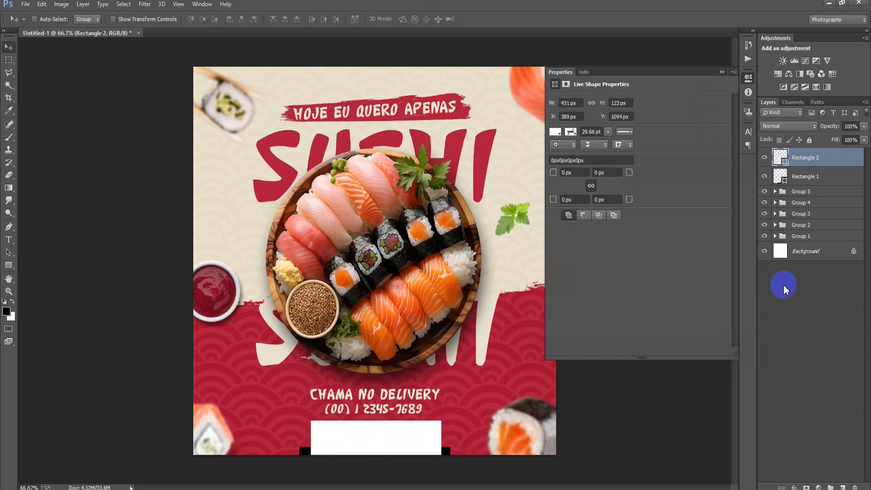
Center the white rectangle horizontally against the background and nudge it down to about Y 1105 px
ctrl+click(805, 258)
click(242, 21)
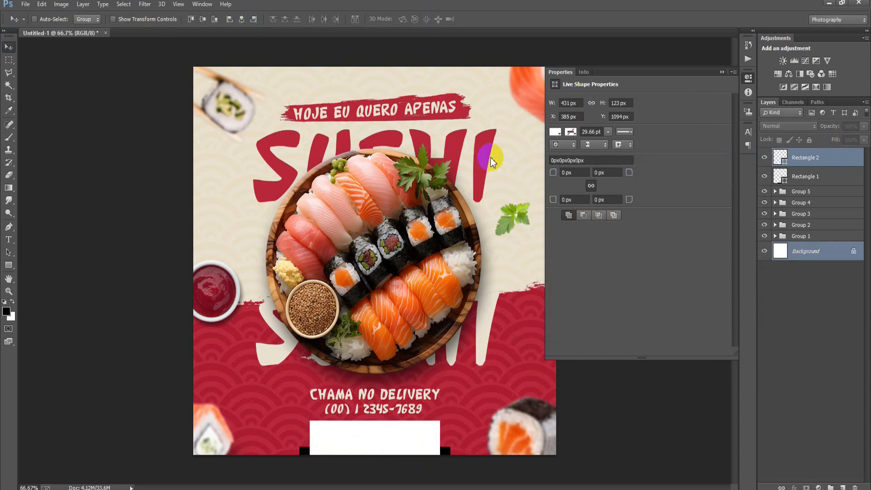
click(810, 166)
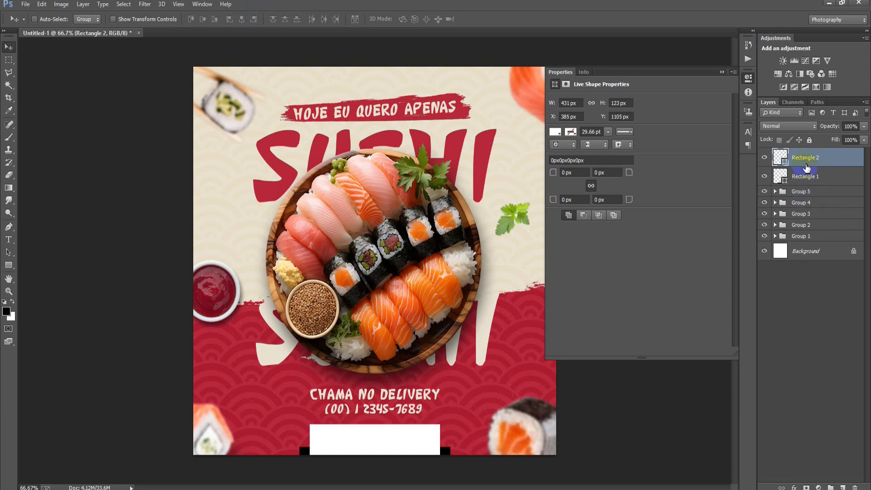
Rasterize the white rectangle's layer
right_click(806, 168)
click(599, 157)
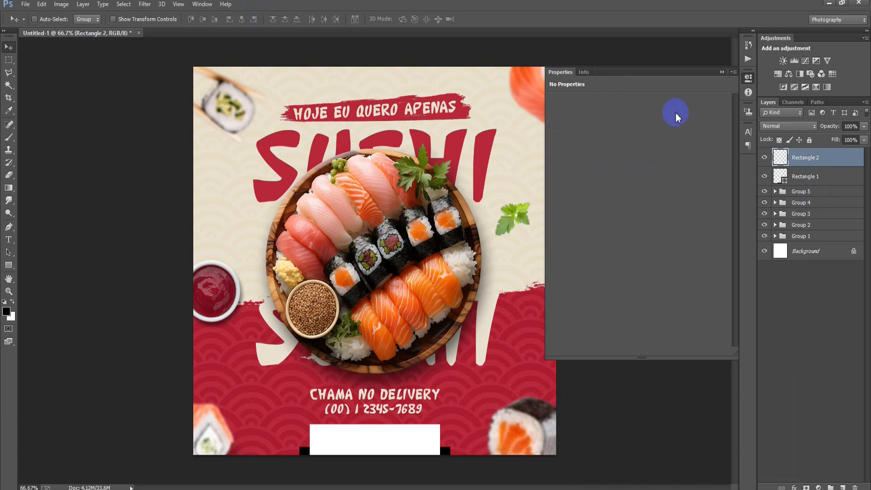
click(722, 72)
Place the Sushi Restaurant logo image, whose file name ends in 11, as a linked file at its original size
click(25, 4)
click(41, 191)
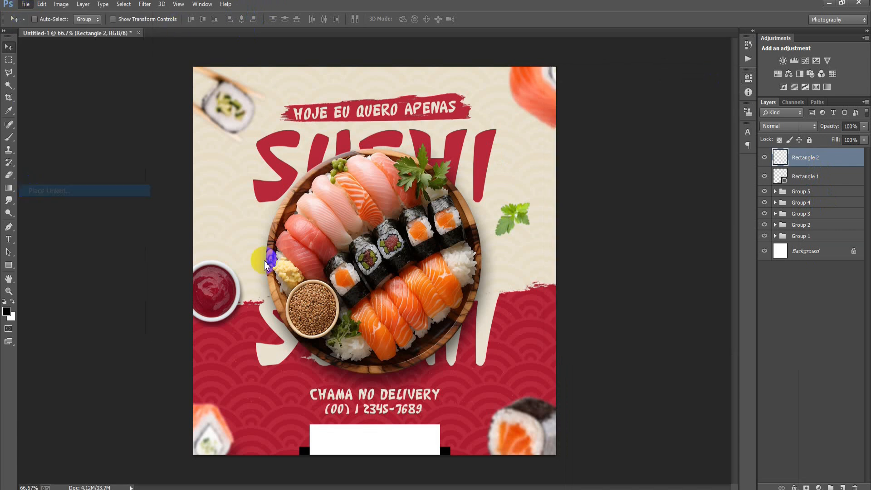
click(196, 272)
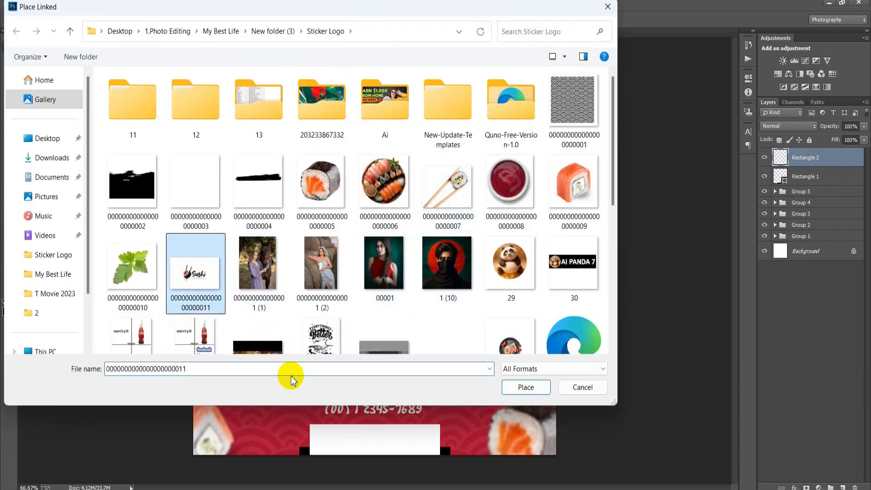
click(526, 388)
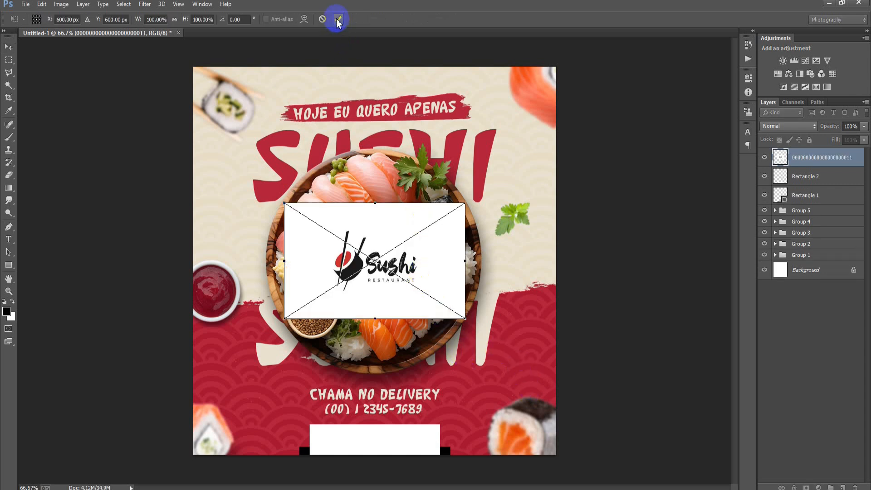
click(338, 20)
Clip the logo to the white rectangle with a clipping mask and move it down onto the rectangle
right_click(853, 158)
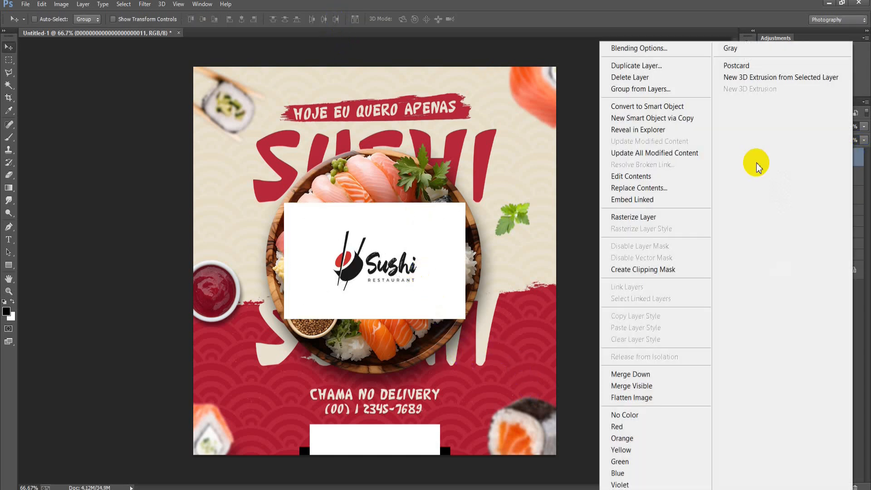
click(662, 271)
drag(373, 289, 379, 459)
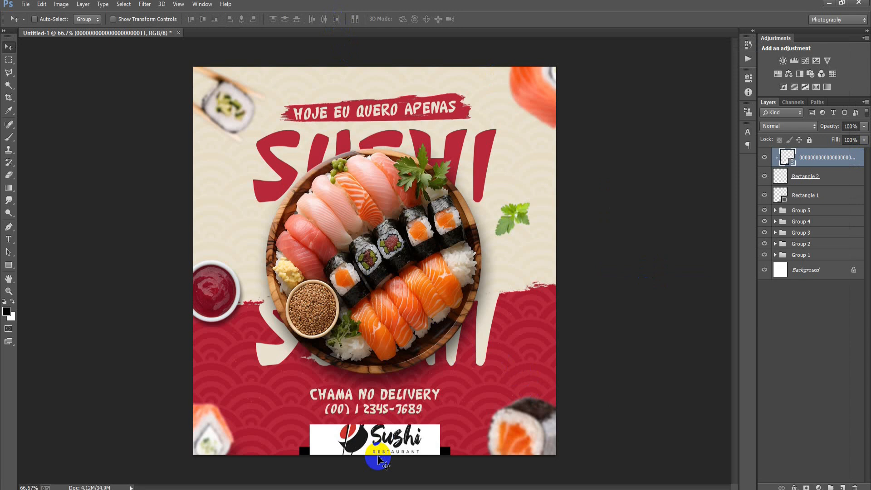
Scale the logo down to about 48% and position it in the middle of the white rectangle
key(ctrl+t)
drag(471, 375, 417, 410)
drag(406, 443, 404, 443)
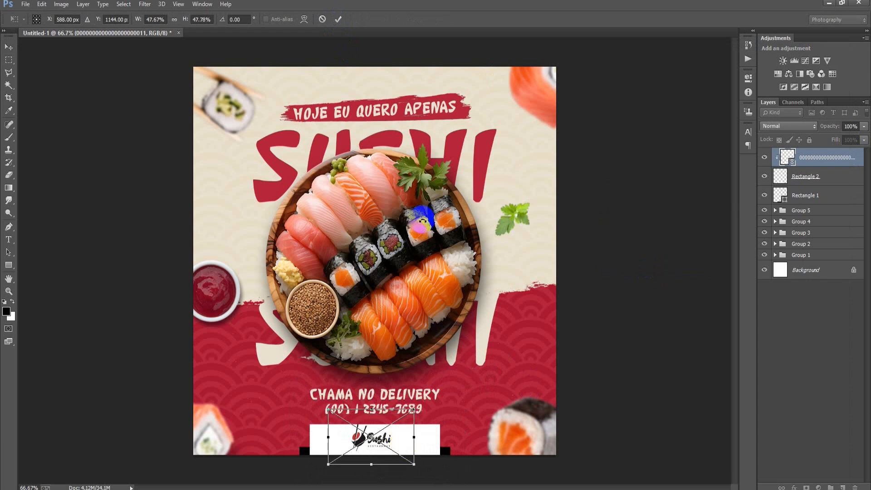
click(338, 19)
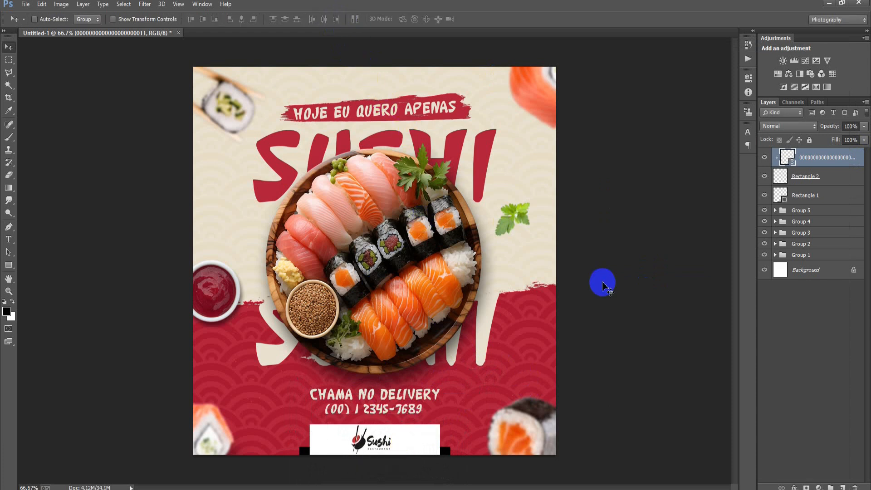
Group the logo, white rectangle and black bar layers together
shift+click(803, 194)
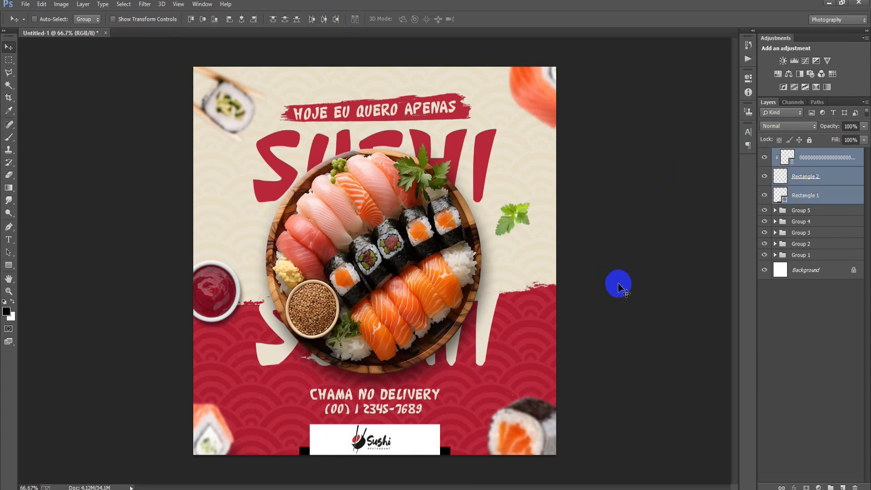
key(ctrl+g)
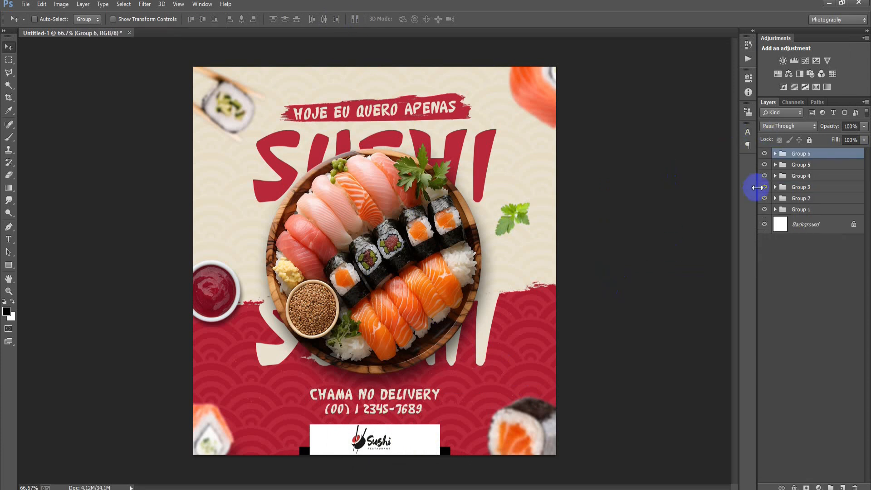